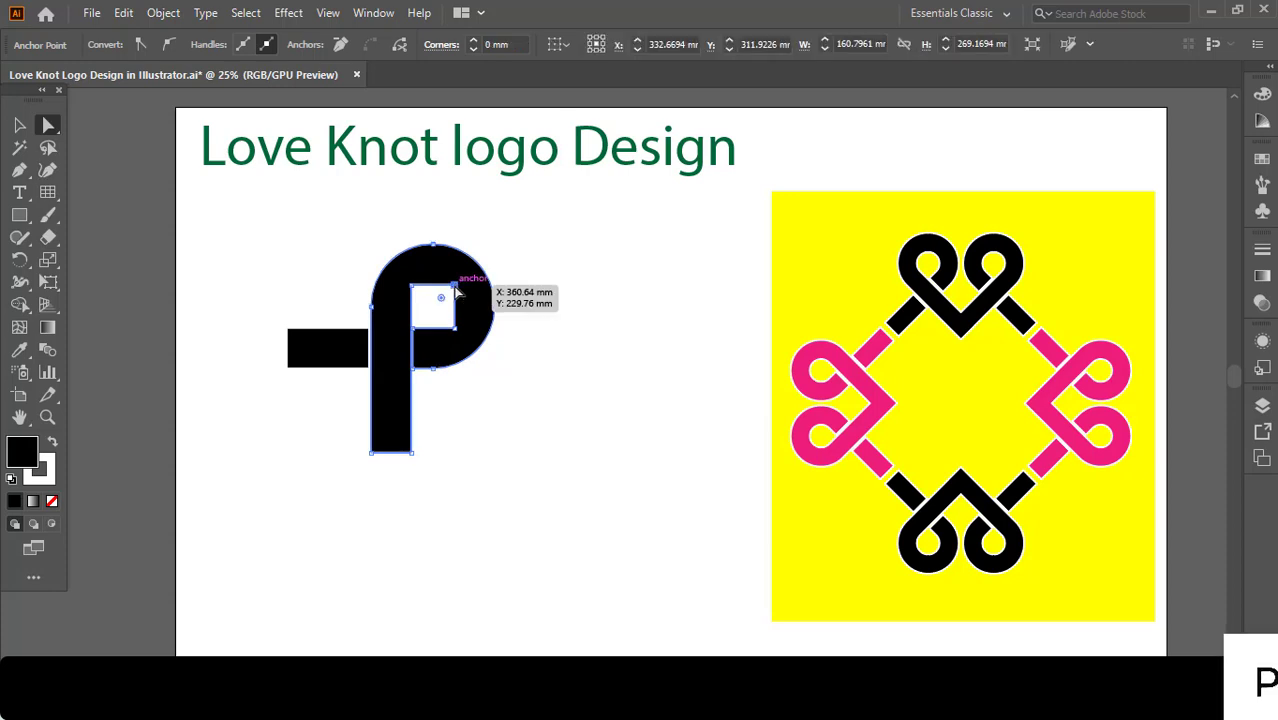
# Round all corners of the loop's square inner opening to a radius of about 28 mm, forming a circular hole
pyautogui.moveTo(454, 288); pyautogui.dragTo(414, 289)
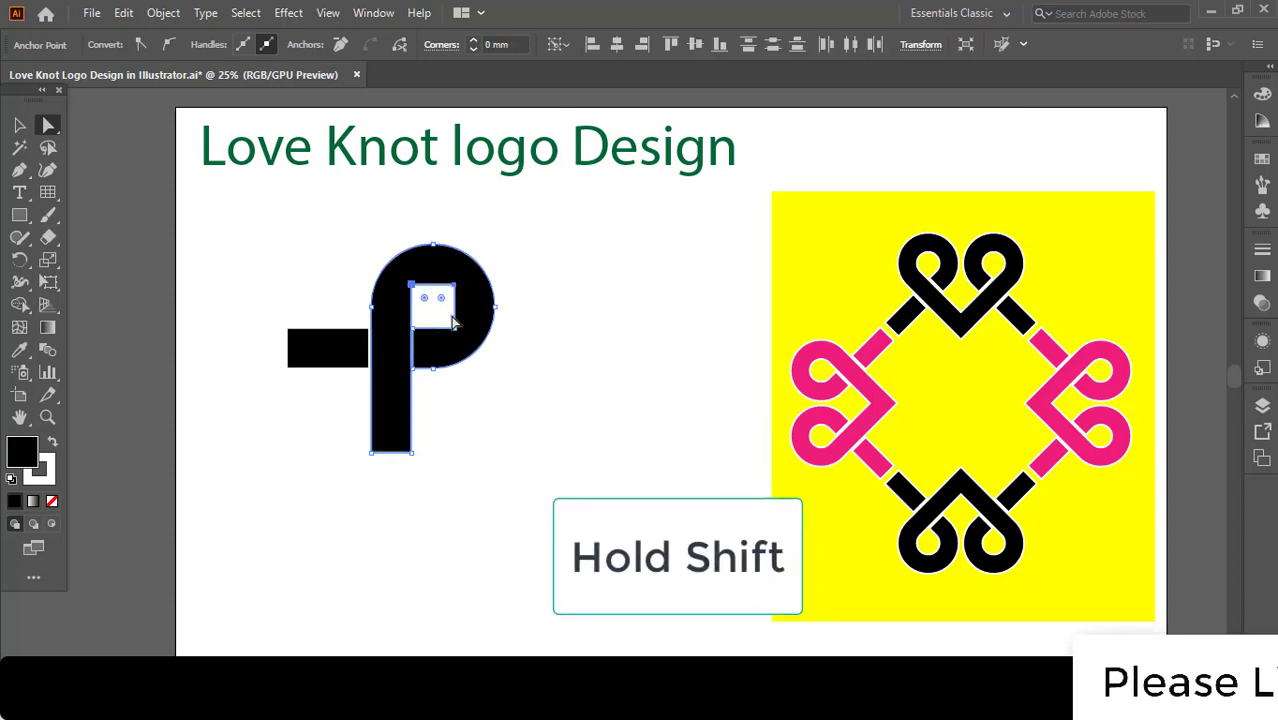
pyautogui.keyDown('shift'); pyautogui.click(455, 328); pyautogui.keyUp('shift')
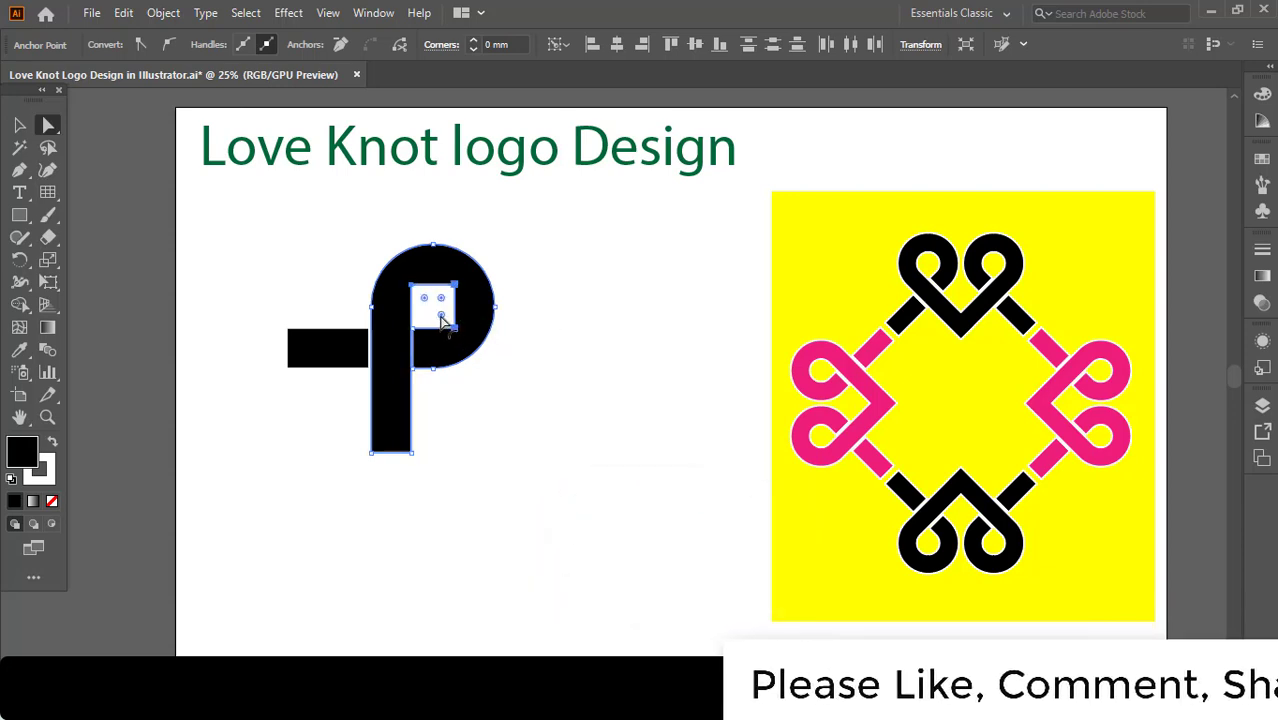
pyautogui.moveTo(441, 318); pyautogui.dragTo(407, 300)
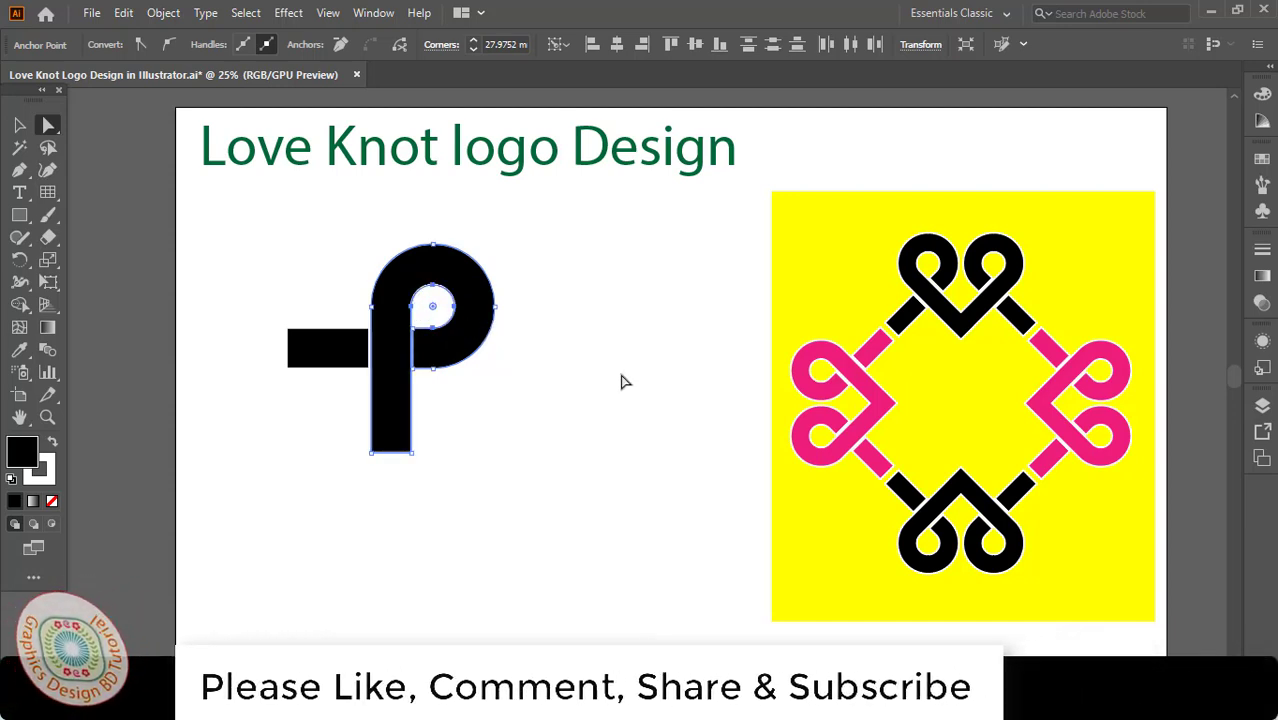
# Rotate the whole loop, including its separate bar, by 45° about its centre
pyautogui.press('v')
pyautogui.moveTo(263, 231); pyautogui.dragTo(505, 493)
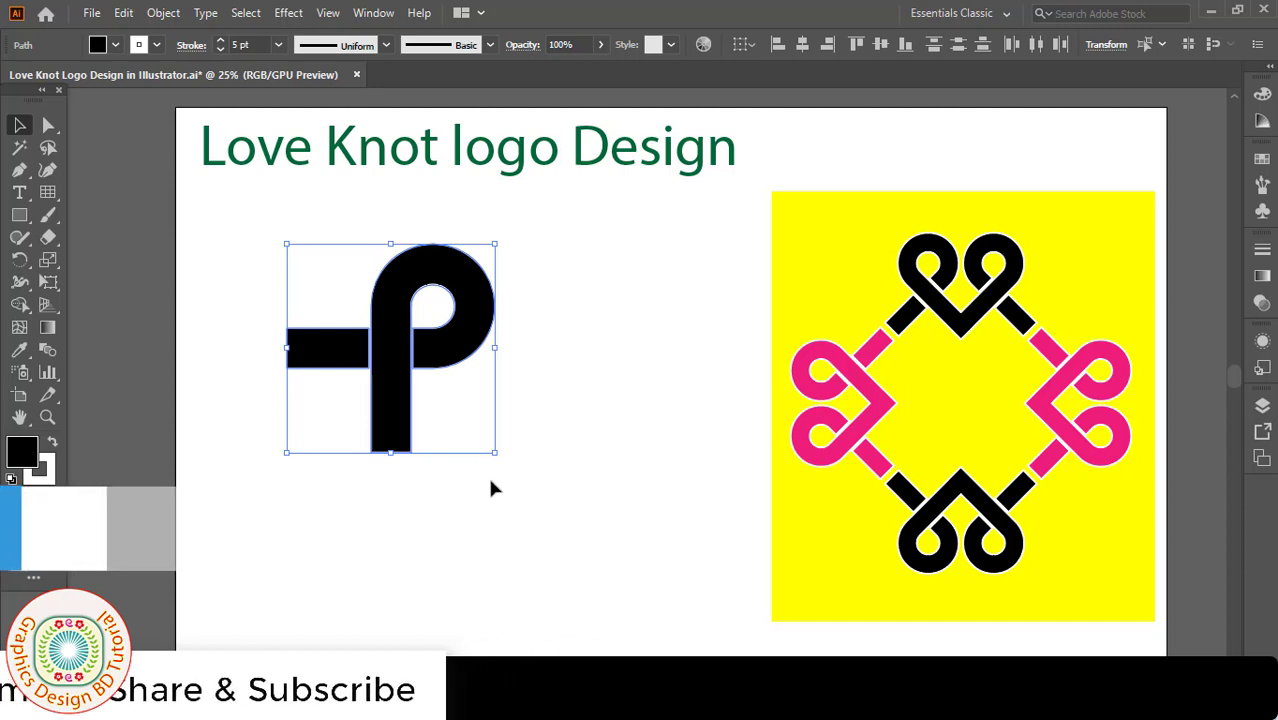
pyautogui.click(17, 261)
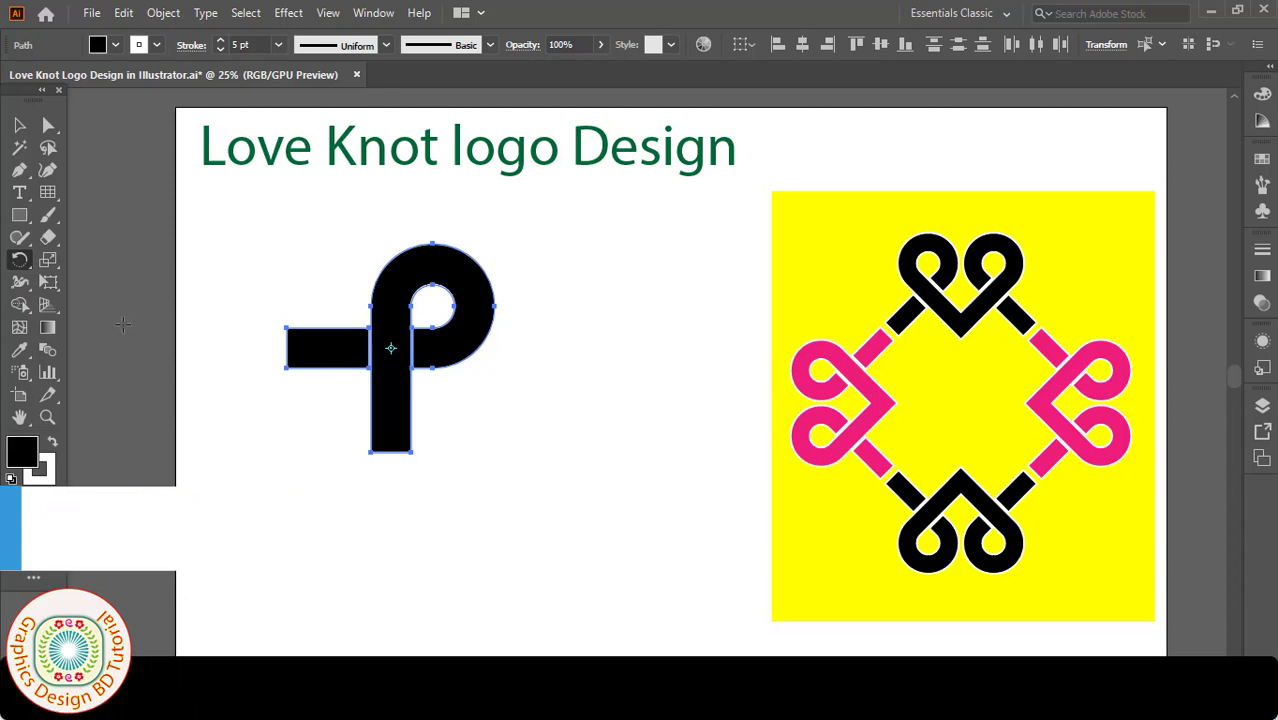
pyautogui.press('Return')
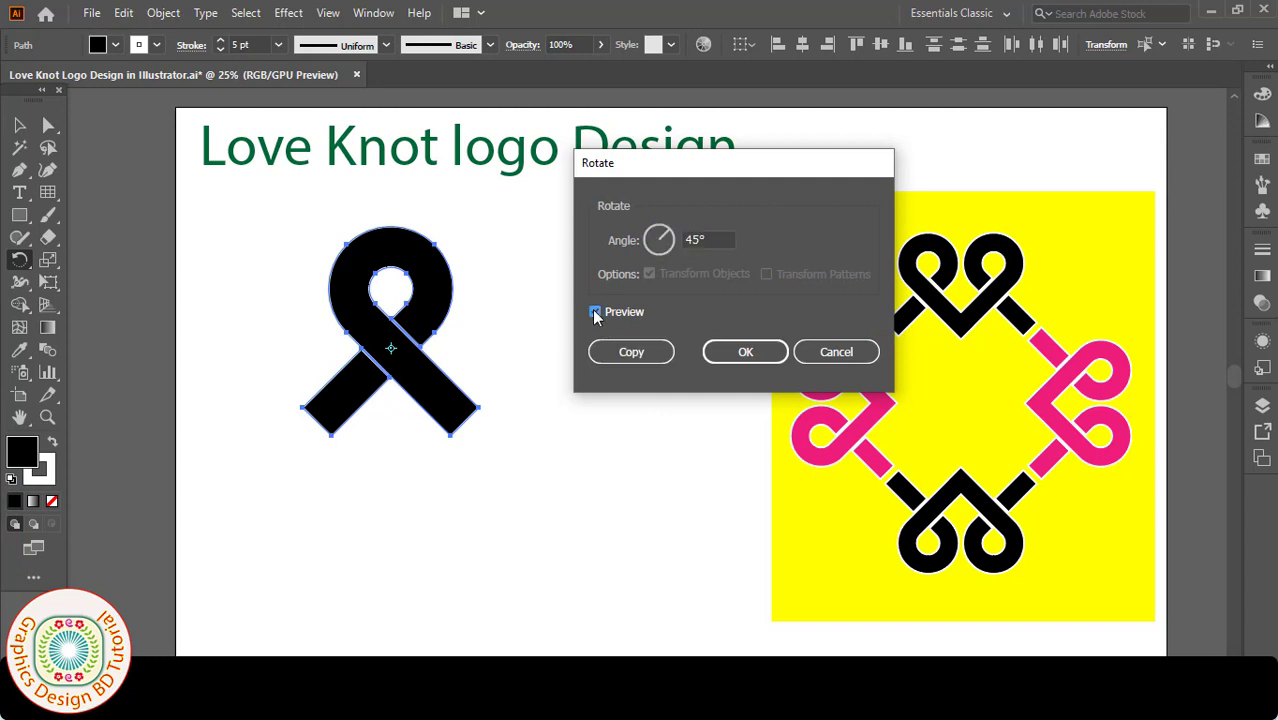
pyautogui.click(595, 313)
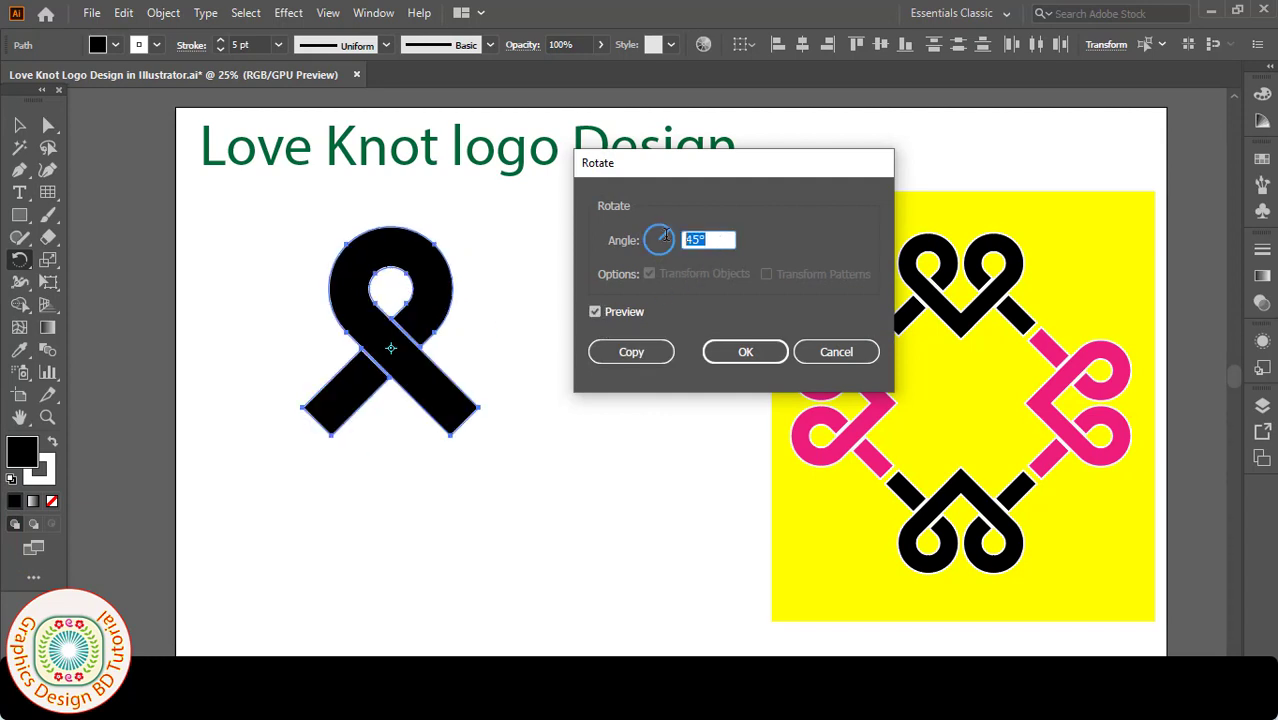
pyautogui.click(745, 352)
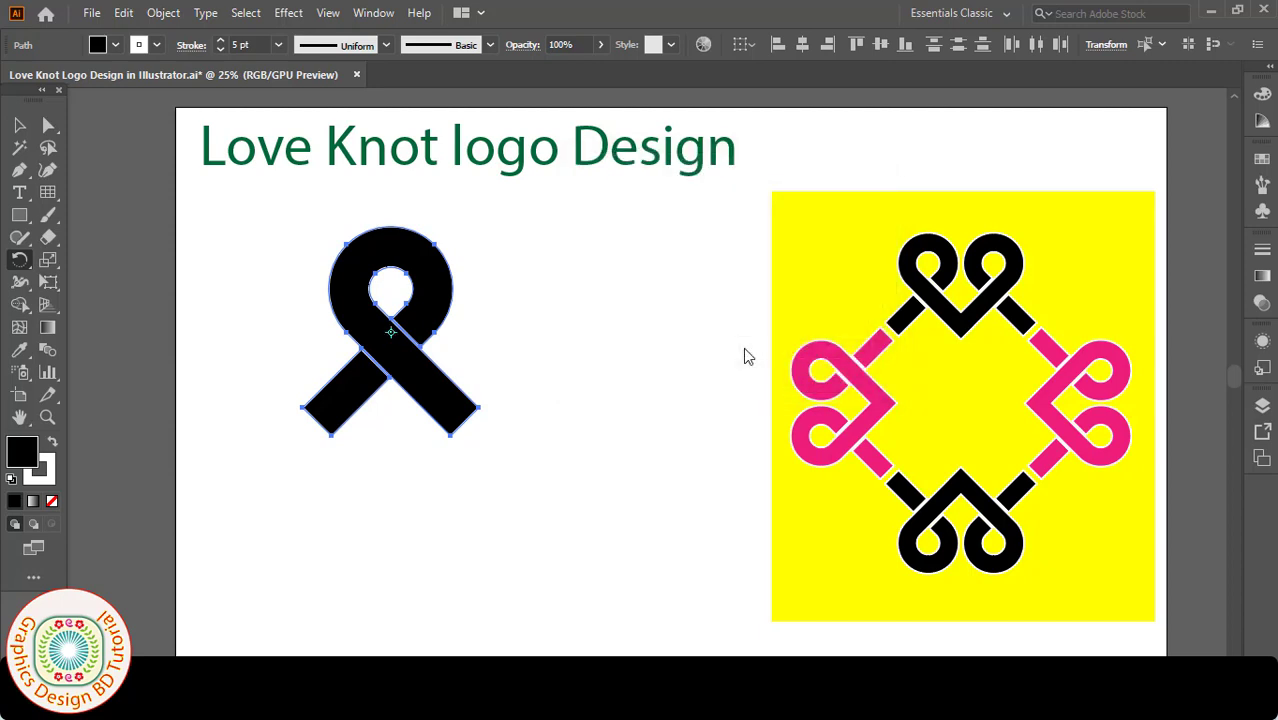
# Make a copy of the loop reflected across the vertical axis and move it right until the inner legs cross
pyautogui.rightClick(434, 302)
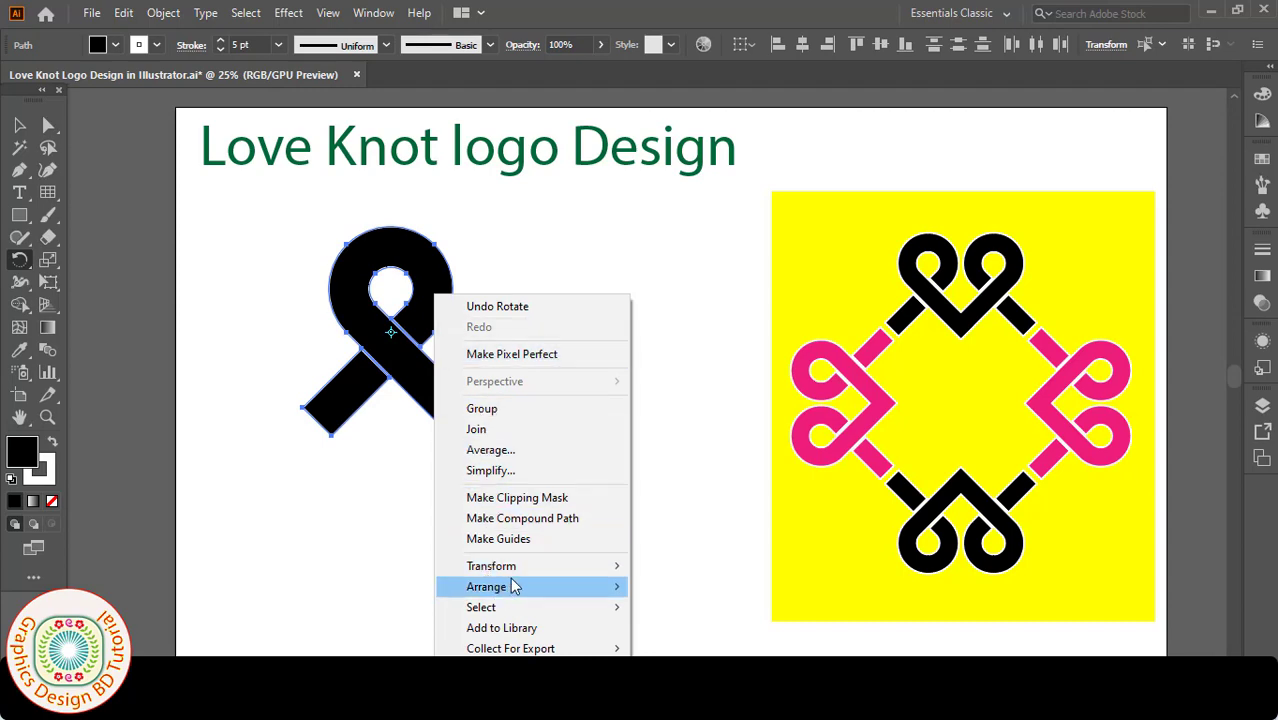
pyautogui.moveTo(598, 568)
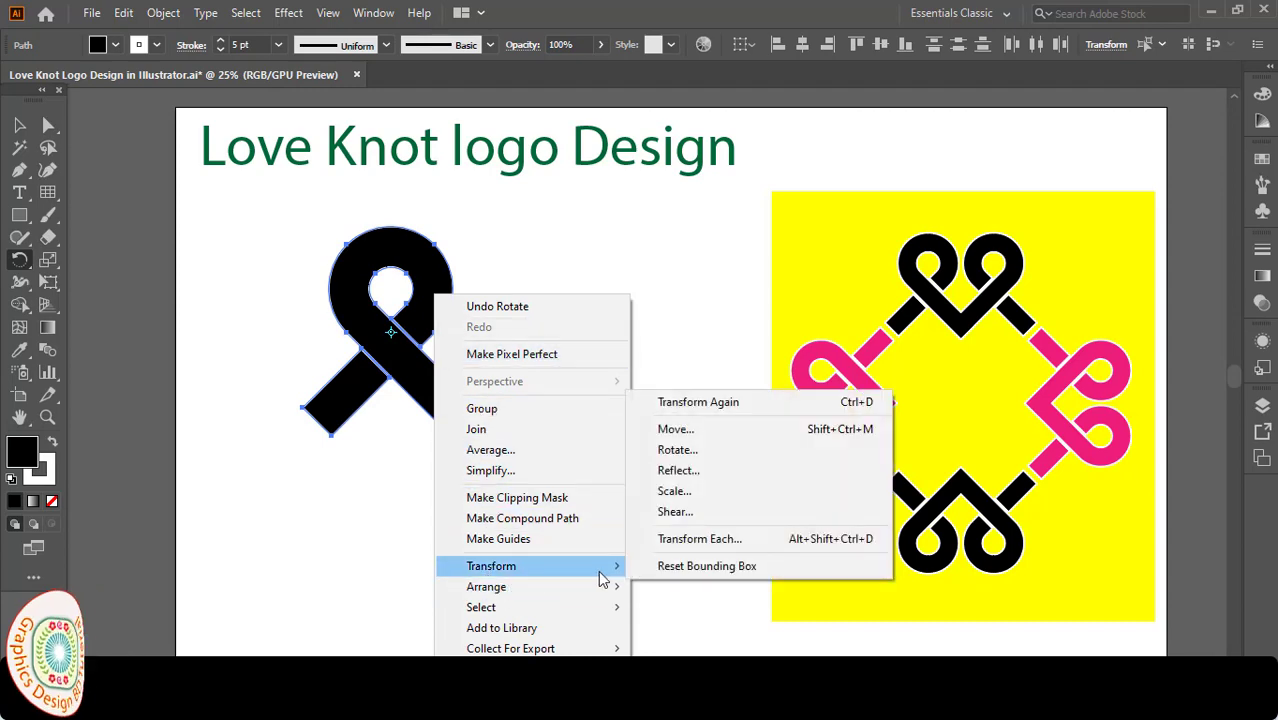
pyautogui.click(701, 470)
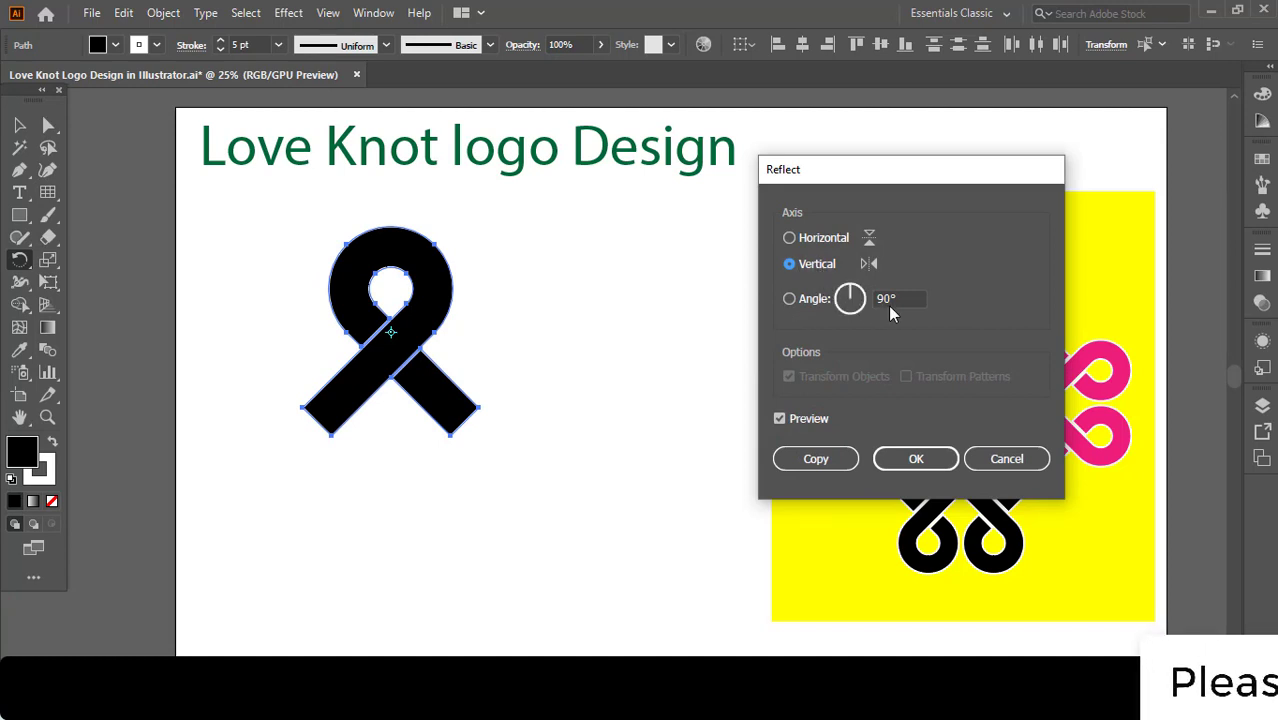
pyautogui.click(779, 419)
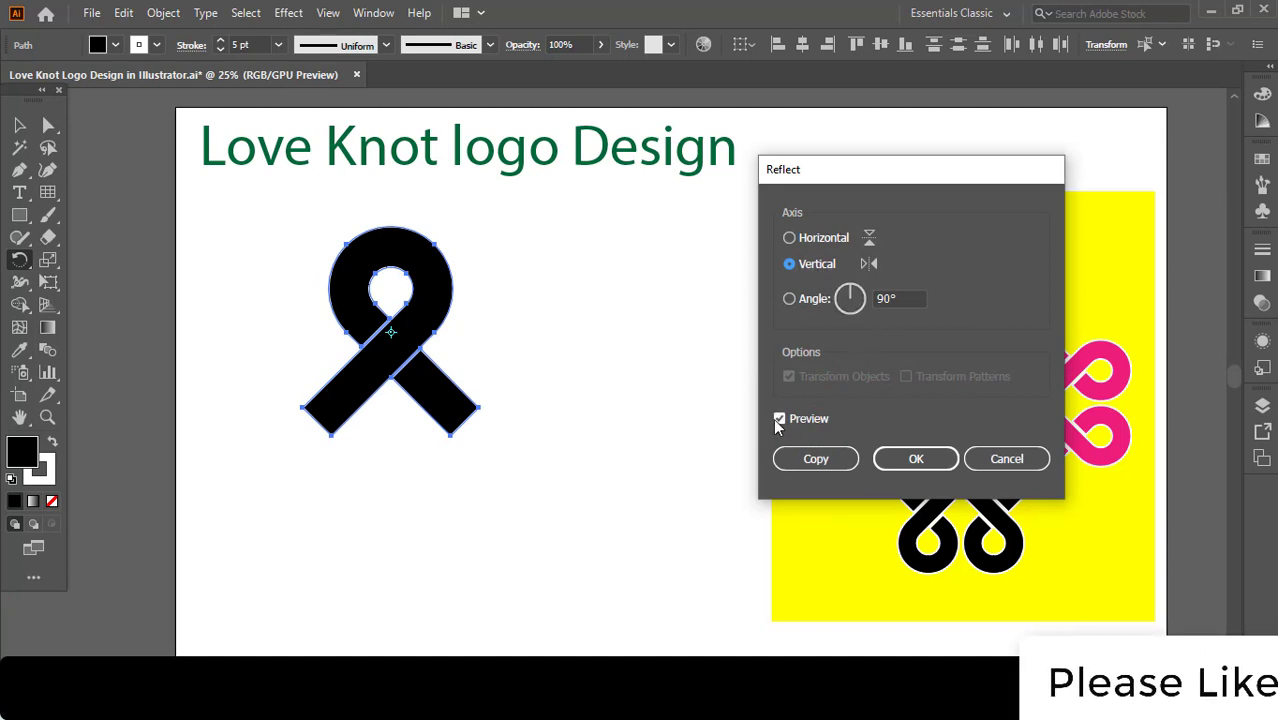
pyautogui.click(779, 419)
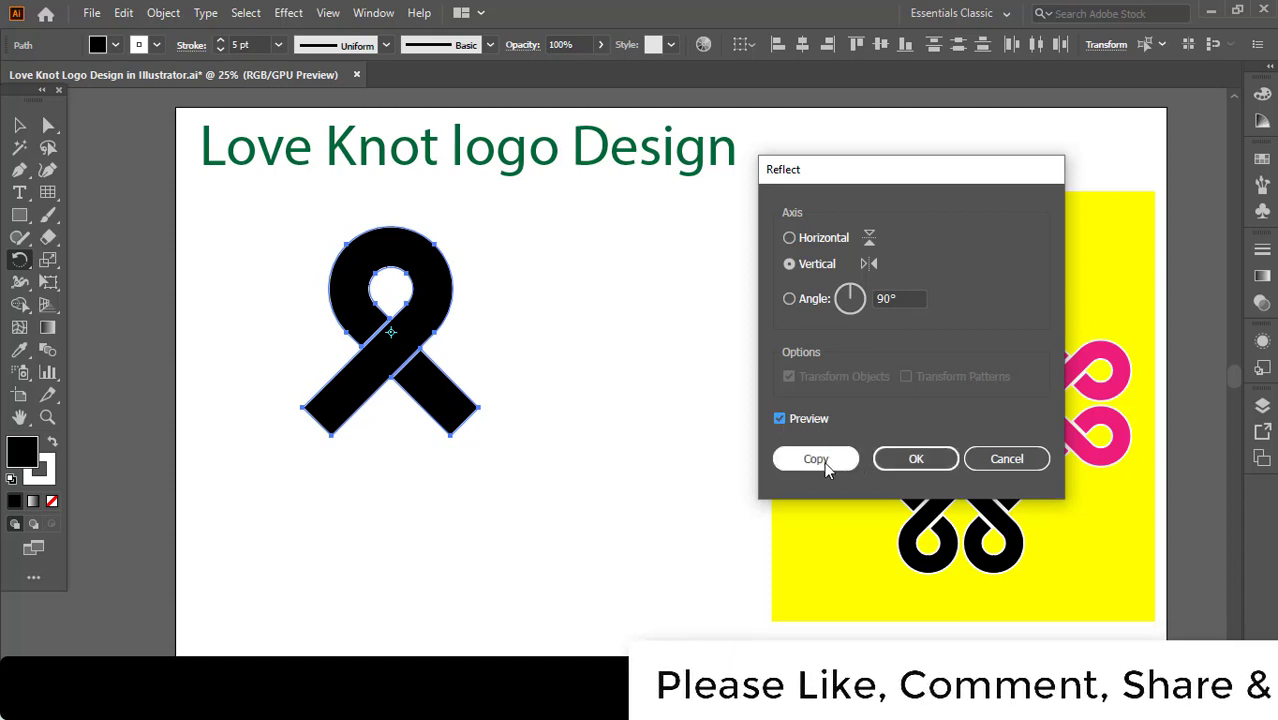
pyautogui.click(816, 459)
pyautogui.press('v')
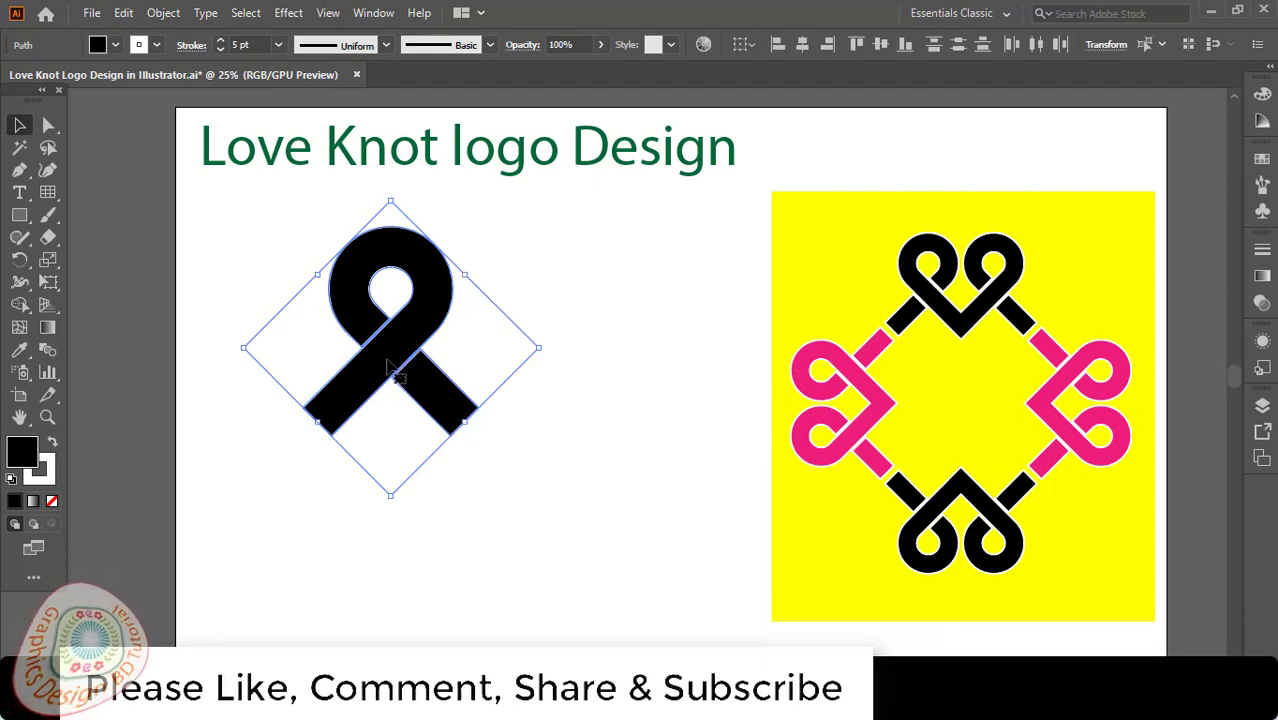
pyautogui.moveTo(389, 368); pyautogui.dragTo(524, 372)
# Extend the lower end of the right loop's long leg down-left to the outer edge of the left leg
pyautogui.click(276, 245)
pyautogui.moveTo(271, 201); pyautogui.dragTo(665, 521)
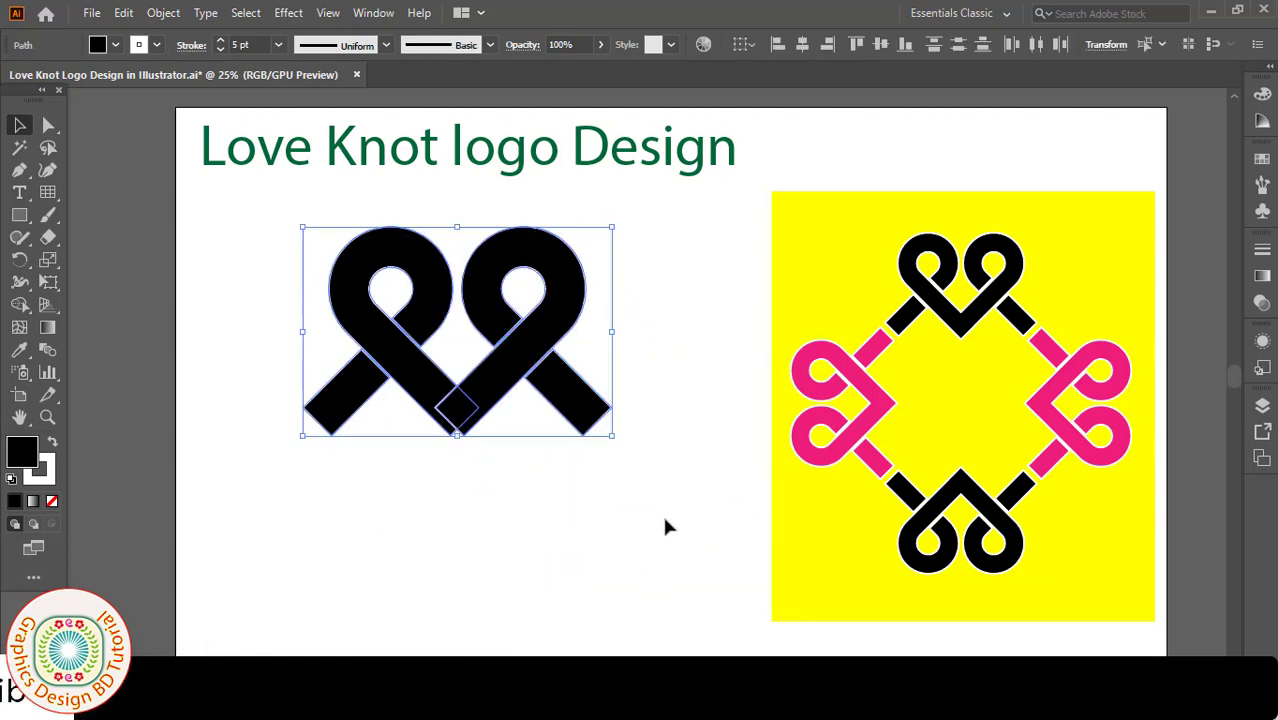
pyautogui.click(49, 128)
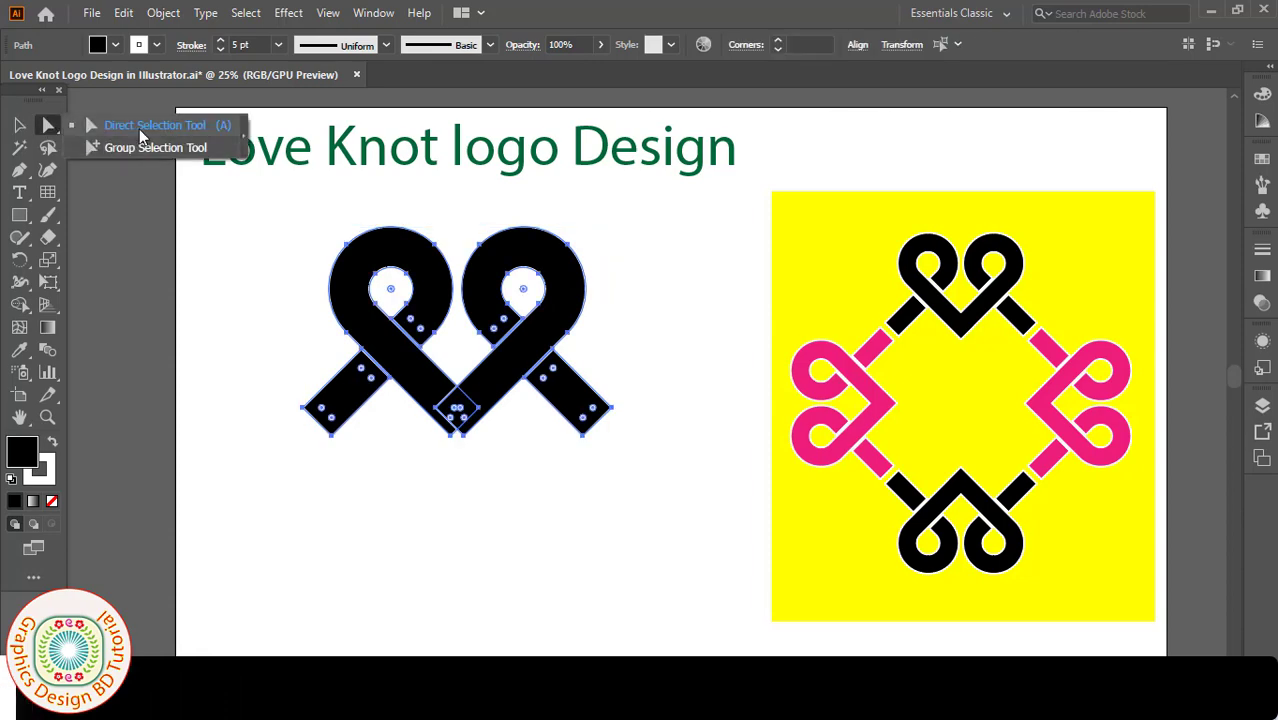
pyautogui.keyDown('ctrl'); pyautogui.click(510, 394); pyautogui.keyUp('ctrl')
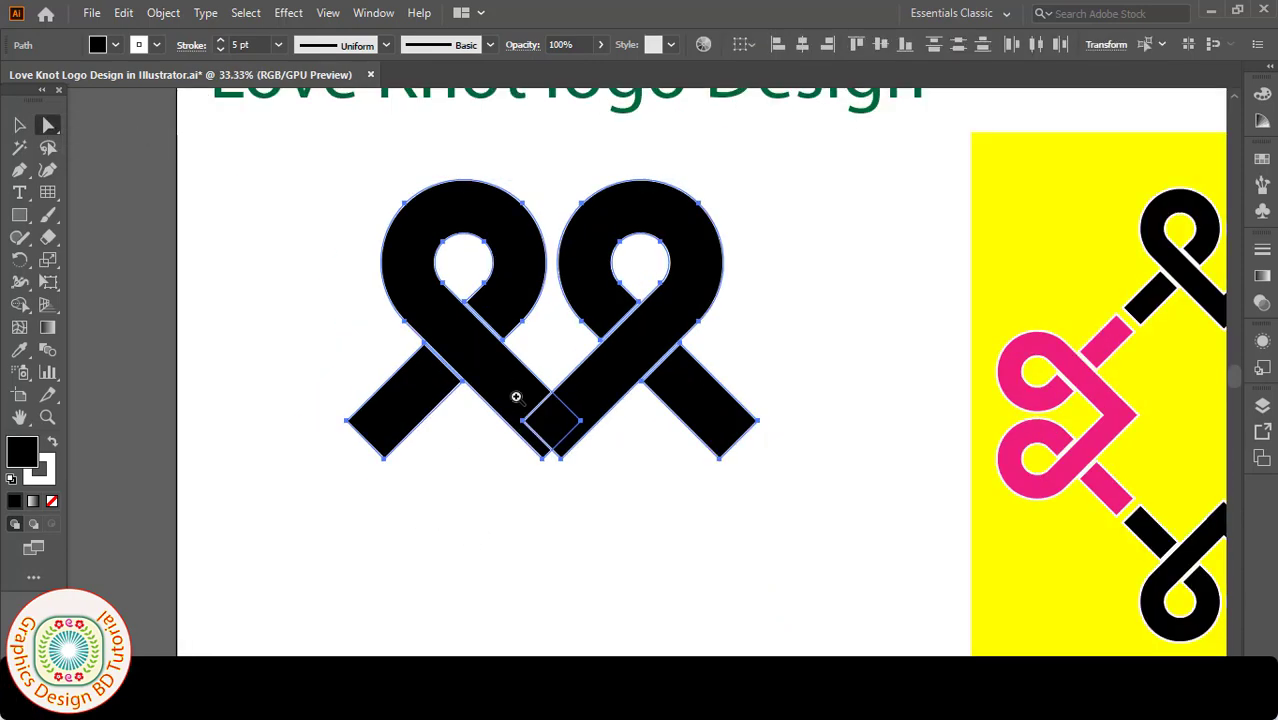
pyautogui.keyDown('ctrl'); pyautogui.click(667, 391); pyautogui.keyUp('ctrl')
pyautogui.keyDown('ctrl'); pyautogui.click(660, 398); pyautogui.keyUp('ctrl')
pyautogui.moveTo(451, 422); pyautogui.dragTo(549, 436)
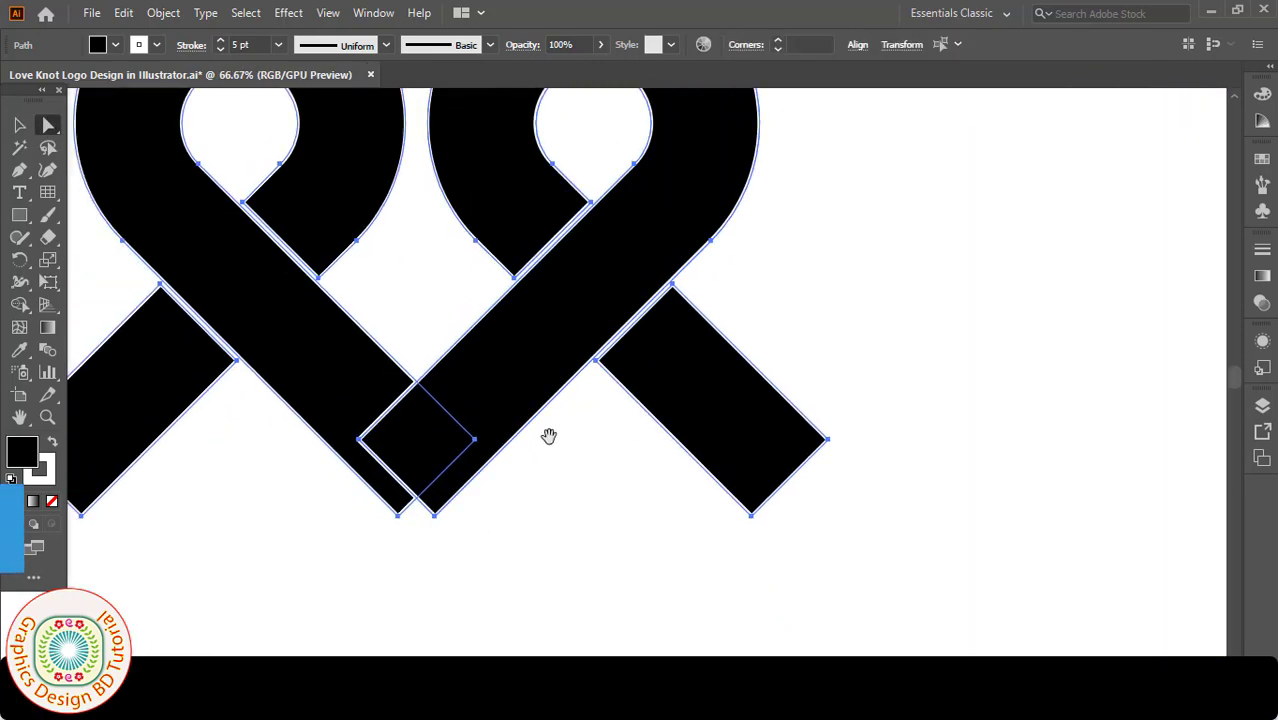
pyautogui.click(358, 439)
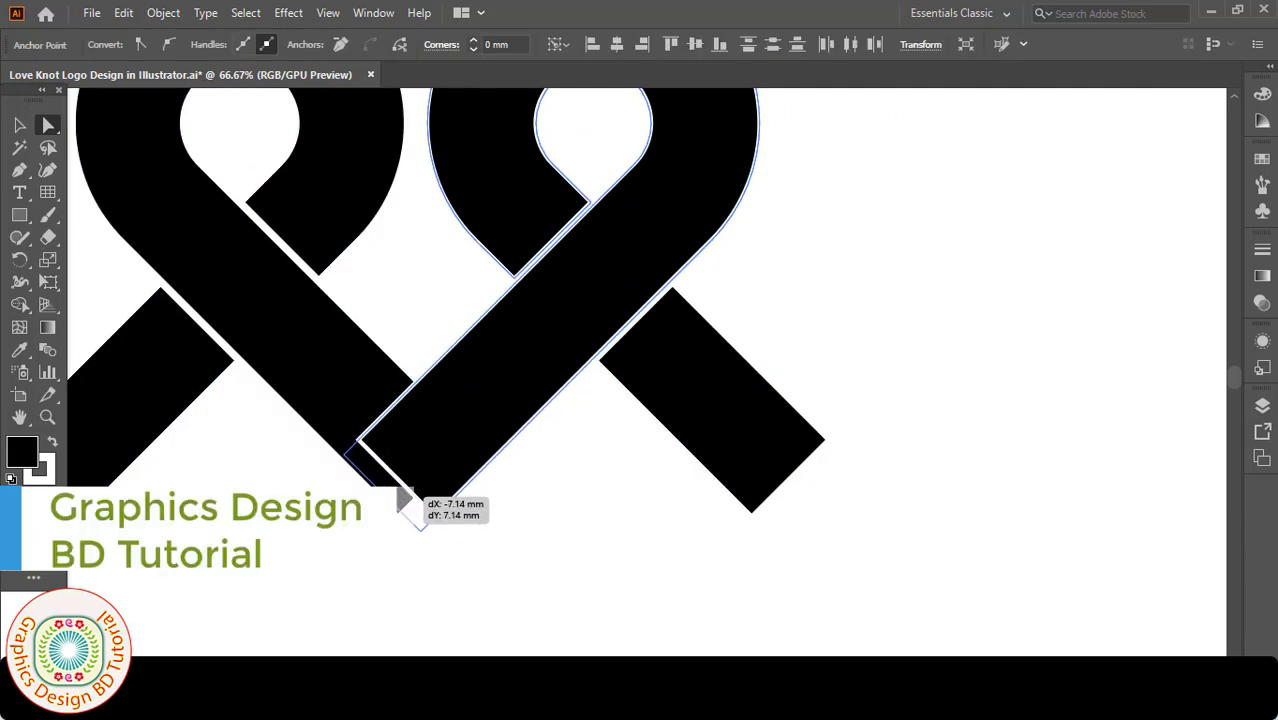
pyautogui.moveTo(397, 488); pyautogui.dragTo(399, 491)
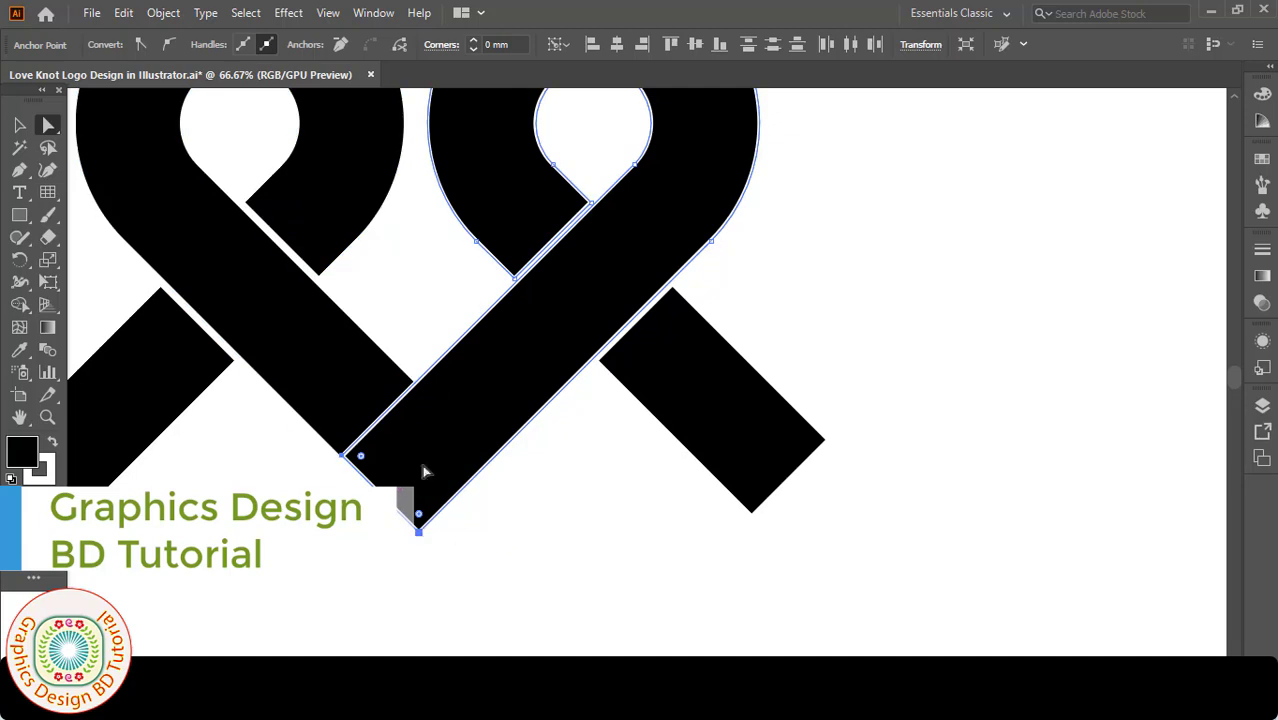
# Extend the left loop's long leg to the right leg's outer edge and adjust the right leg's end to match at the tip
pyautogui.click(358, 396)
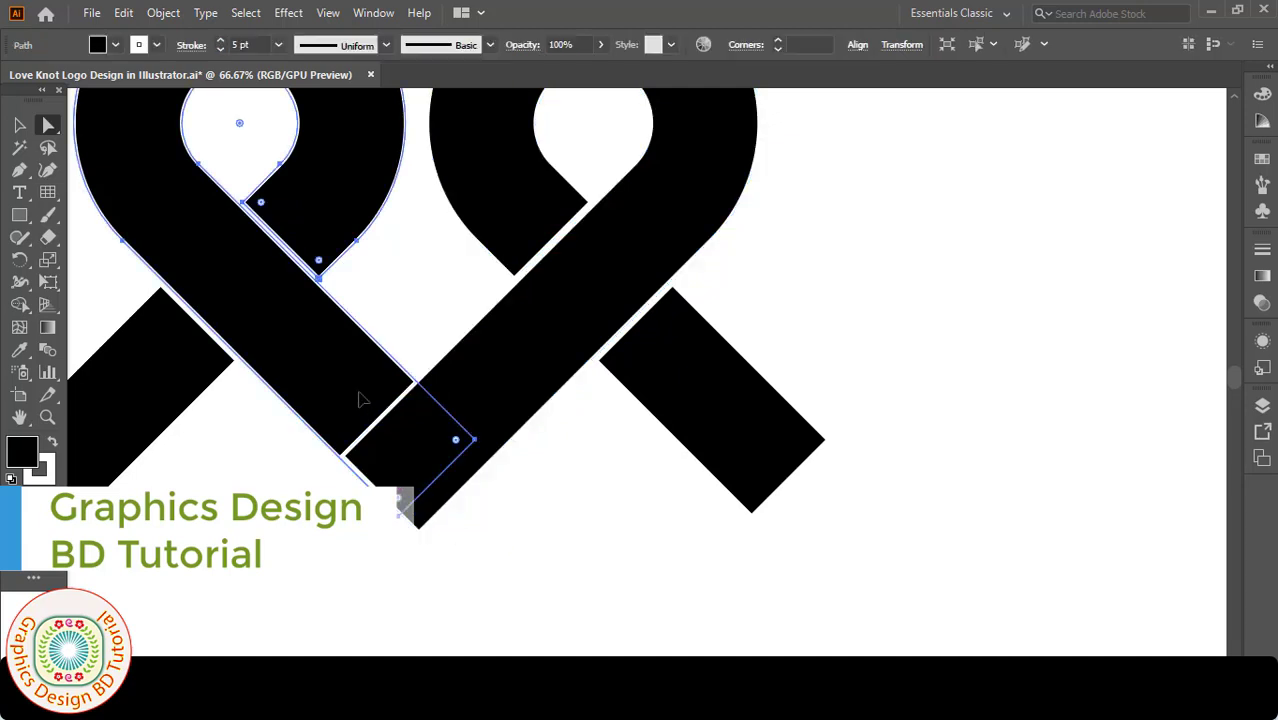
pyautogui.click(398, 519)
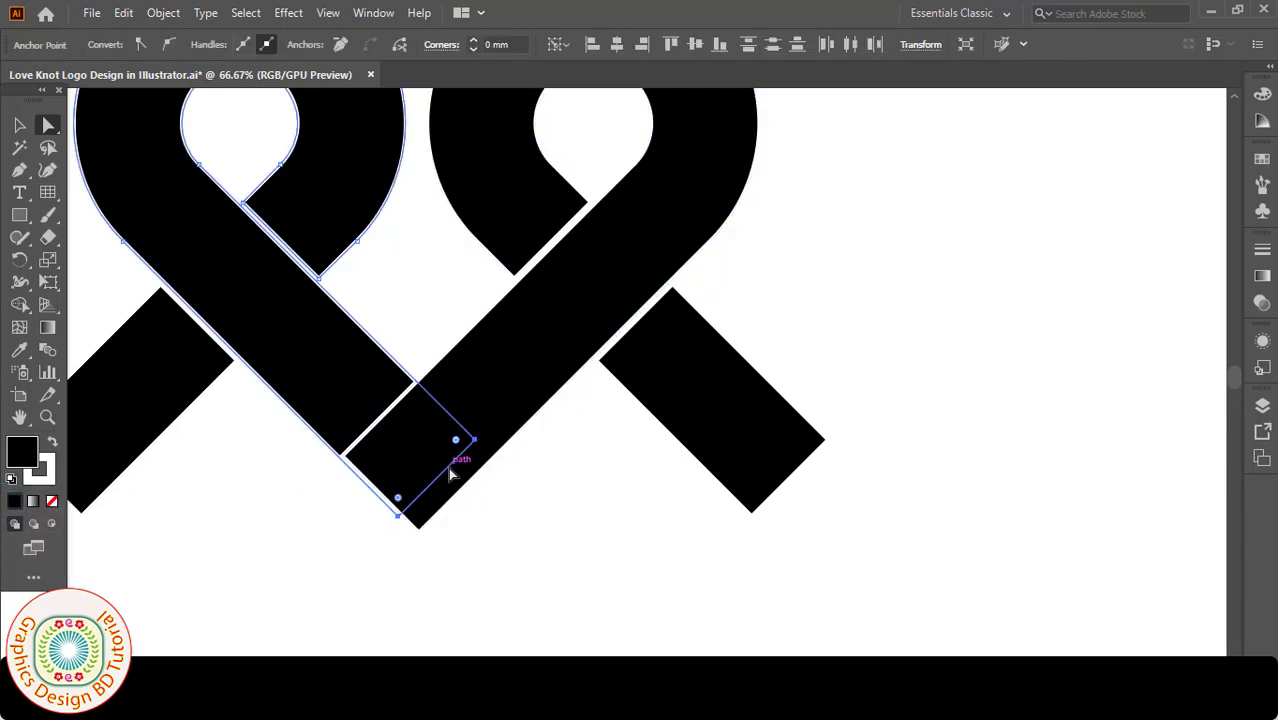
pyautogui.moveTo(450, 476); pyautogui.dragTo(458, 488)
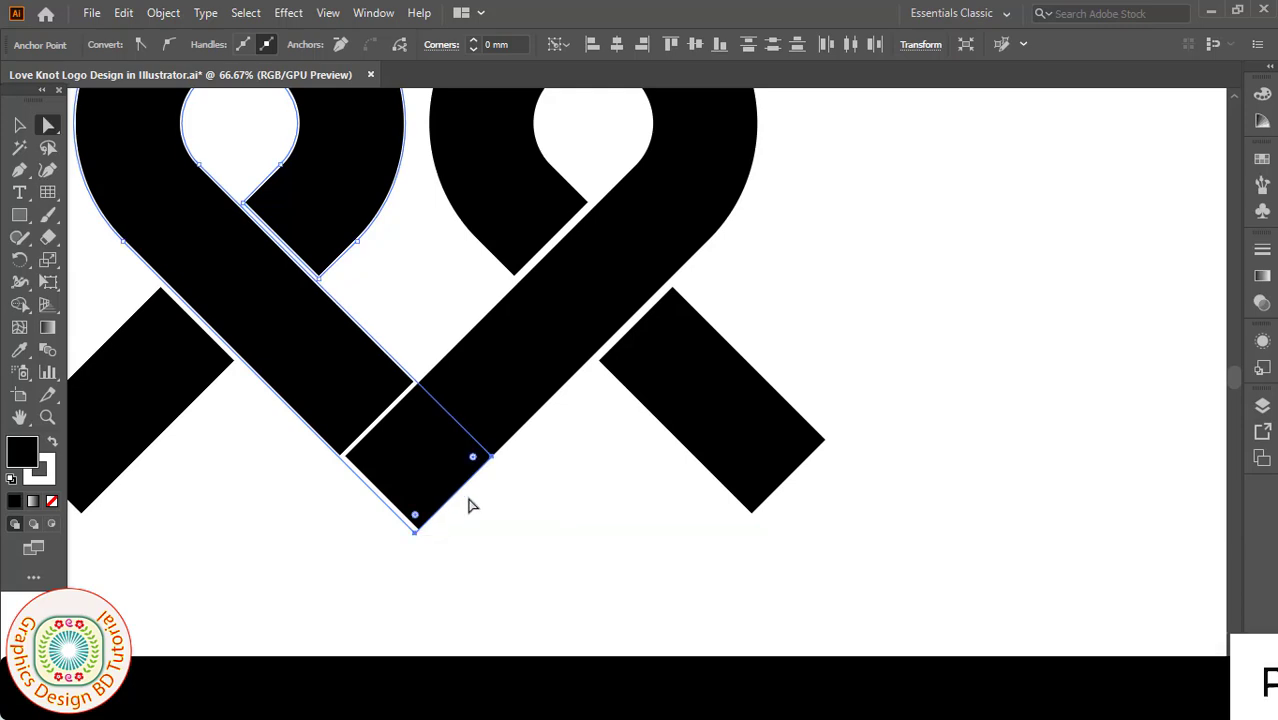
pyautogui.click(345, 456)
pyautogui.keyDown('shift'); pyautogui.click(417, 529); pyautogui.keyUp('shift')
pyautogui.moveTo(385, 497); pyautogui.dragTo(380, 508)
# Merge the two crossing long legs into one continuous V-shaped heart outline with the Shape Builder tool
pyautogui.press('v')
pyautogui.click(785, 483)
pyautogui.hotkey('ctrl', '-')
pyautogui.hotkey('ctrl', '-')
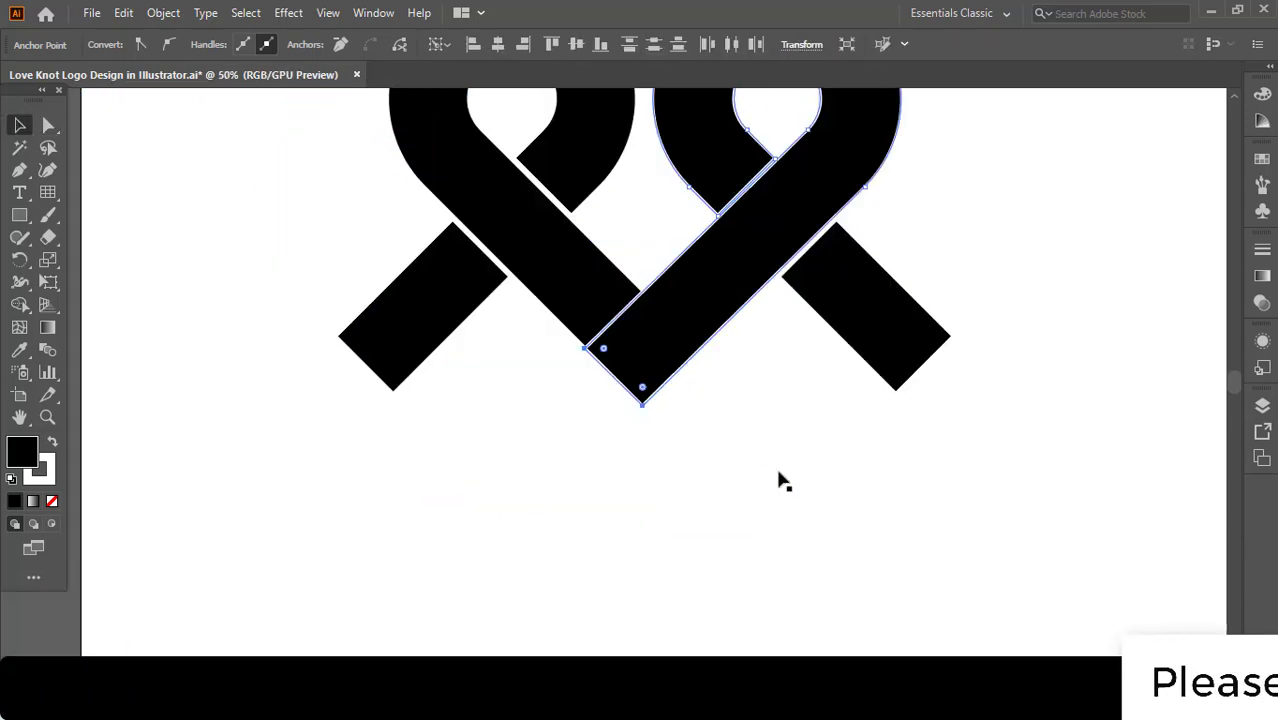
pyautogui.moveTo(779, 480); pyautogui.dragTo(628, 528)
pyautogui.click(562, 556)
pyautogui.moveTo(570, 470); pyautogui.dragTo(257, 128)
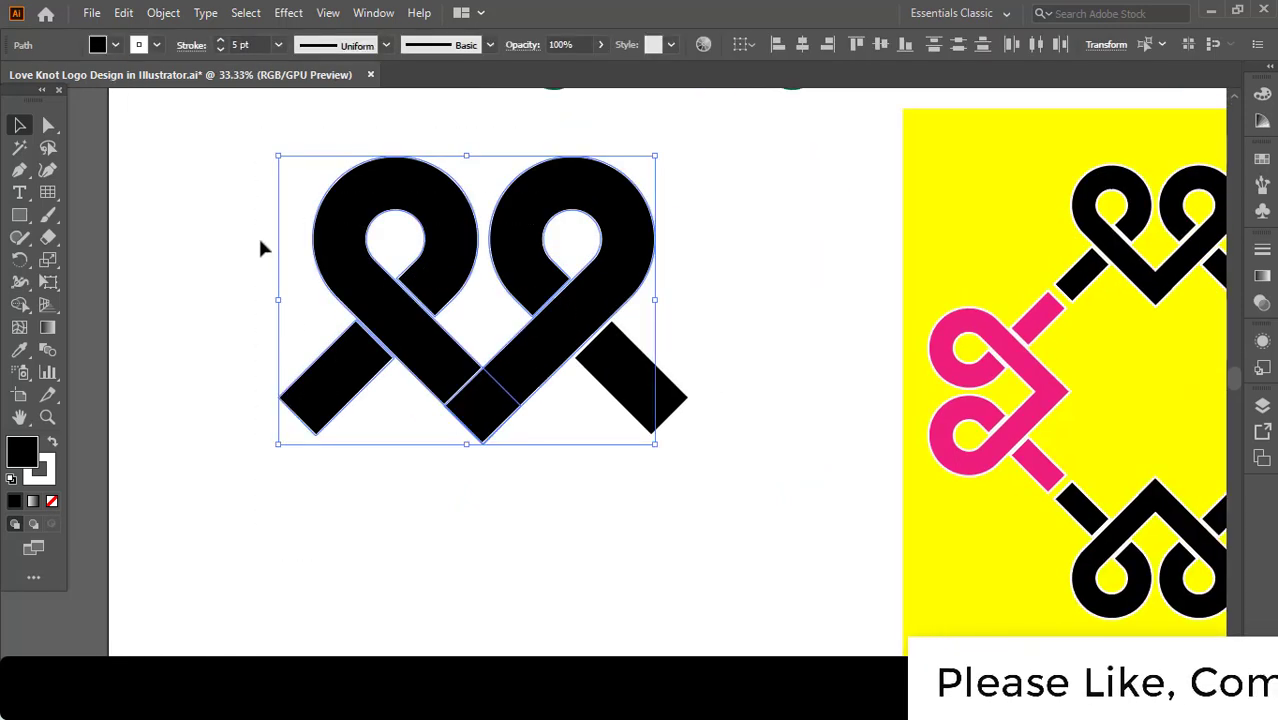
pyautogui.click(20, 304)
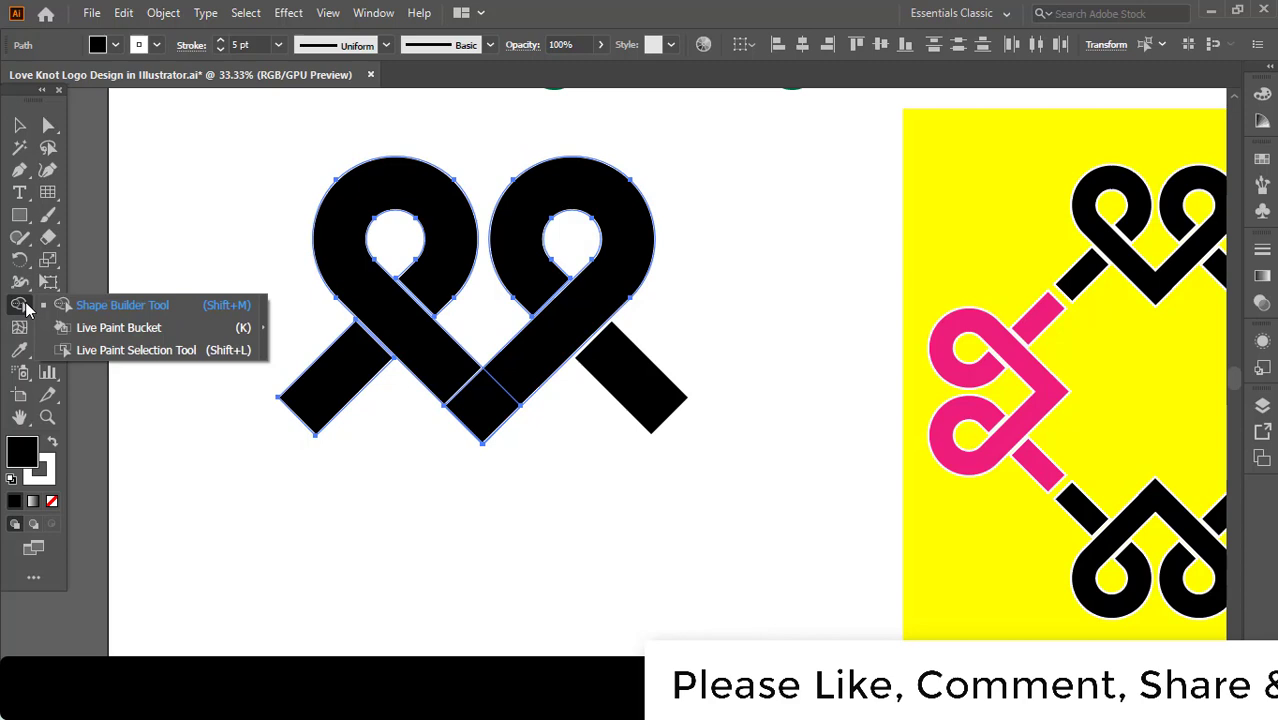
pyautogui.click(151, 305)
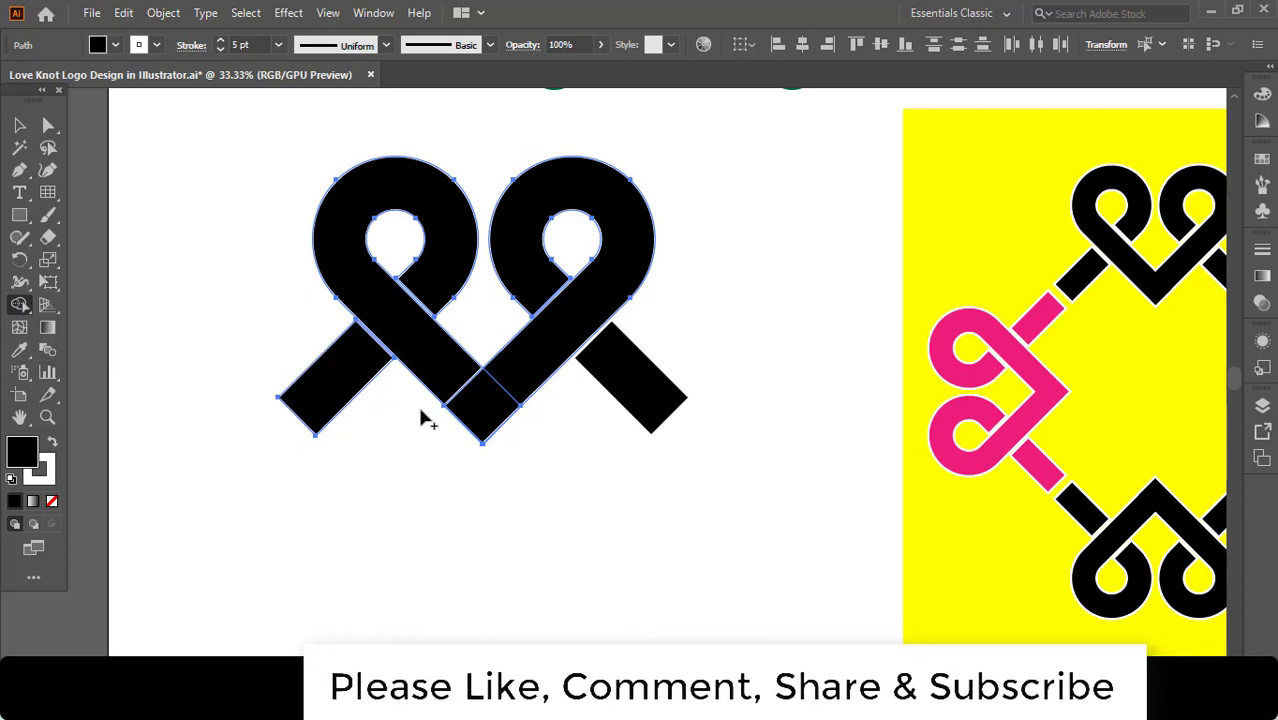
pyautogui.moveTo(483, 408)
pyautogui.mouseDown()
pyautogui.moveTo(452, 382)
pyautogui.moveTo(521, 388)
pyautogui.mouseUp()
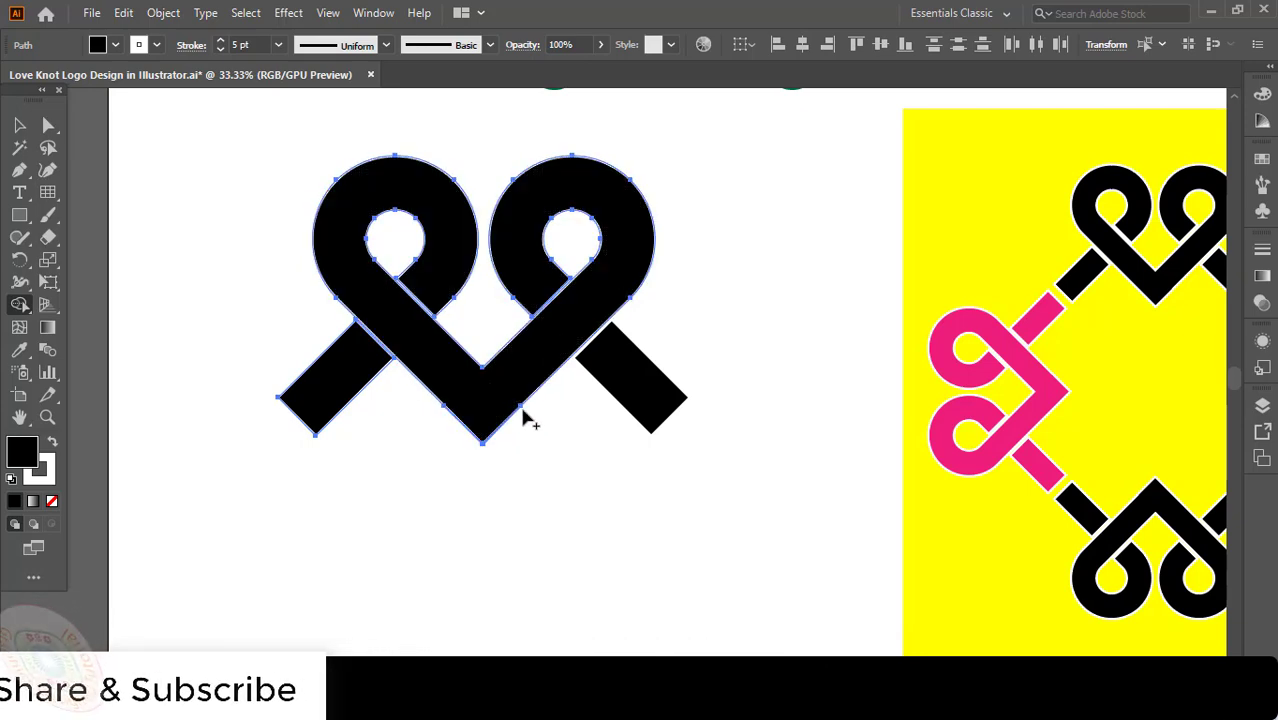
# Group the merged heart outline together with both of its short diagonal bars
pyautogui.click(19, 126)
pyautogui.hotkey('ctrl', '0')
pyautogui.moveTo(199, 216); pyautogui.dragTo(591, 479)
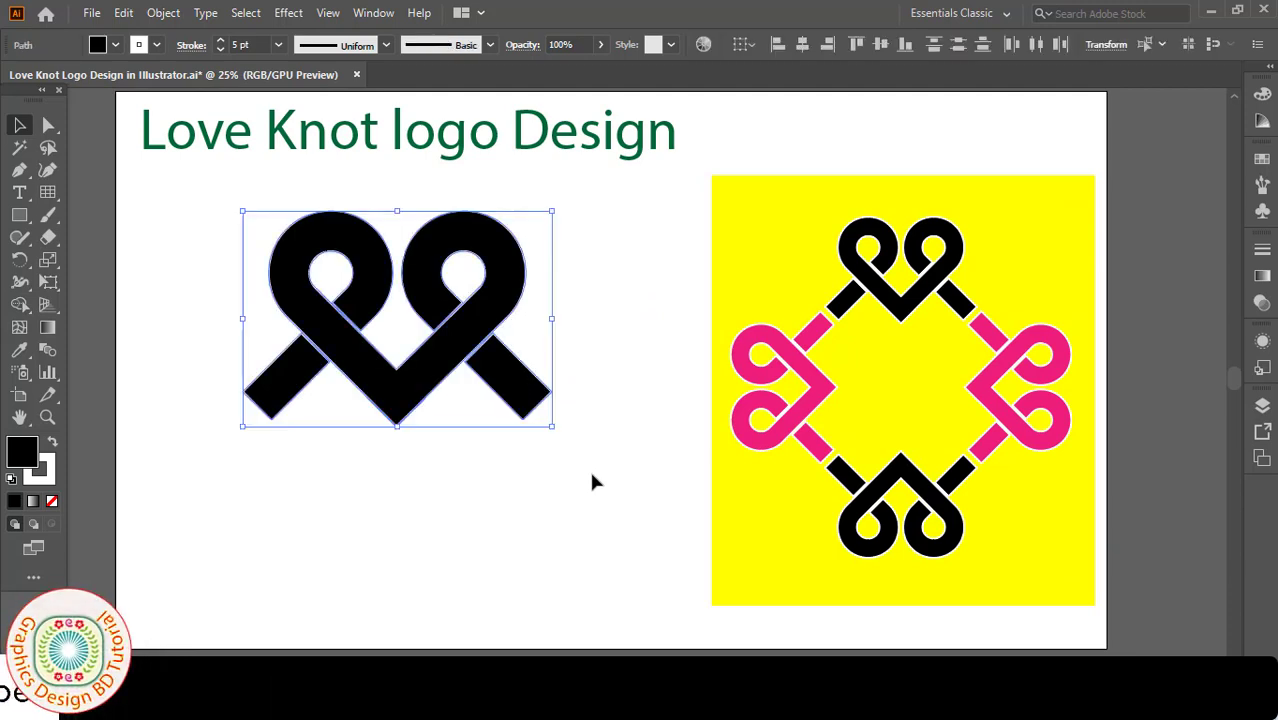
pyautogui.rightClick(451, 356)
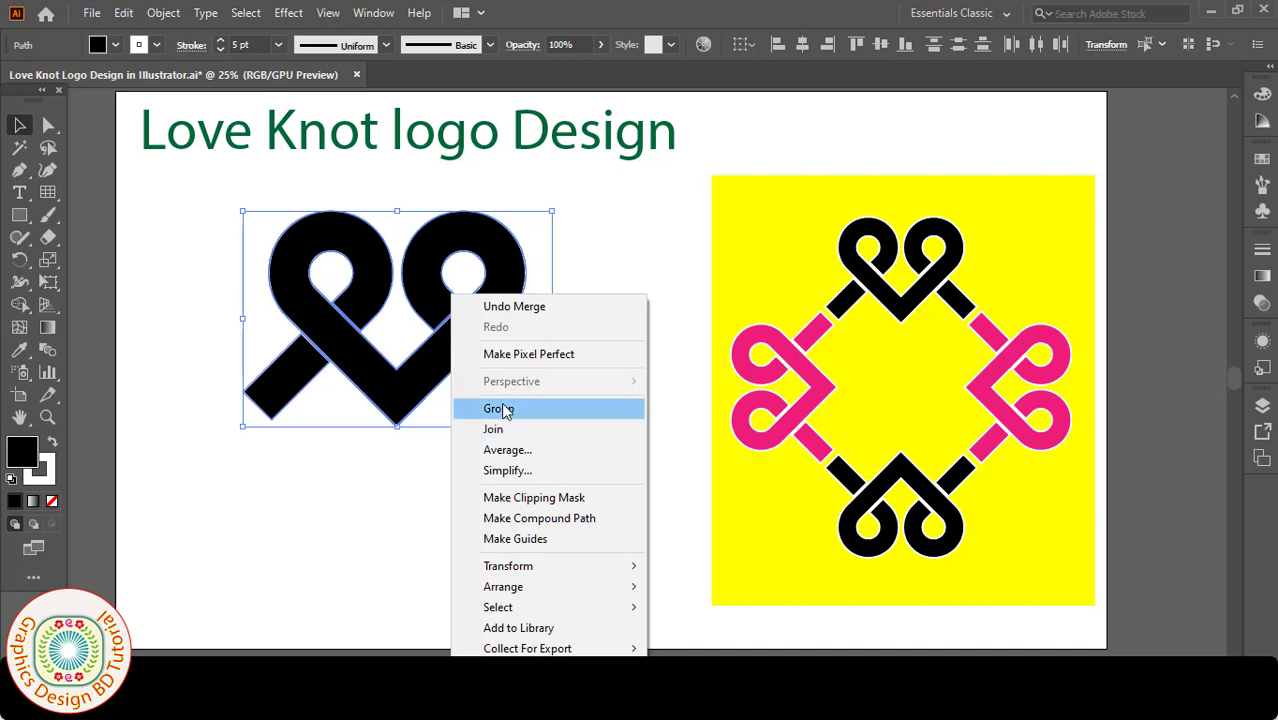
pyautogui.click(499, 409)
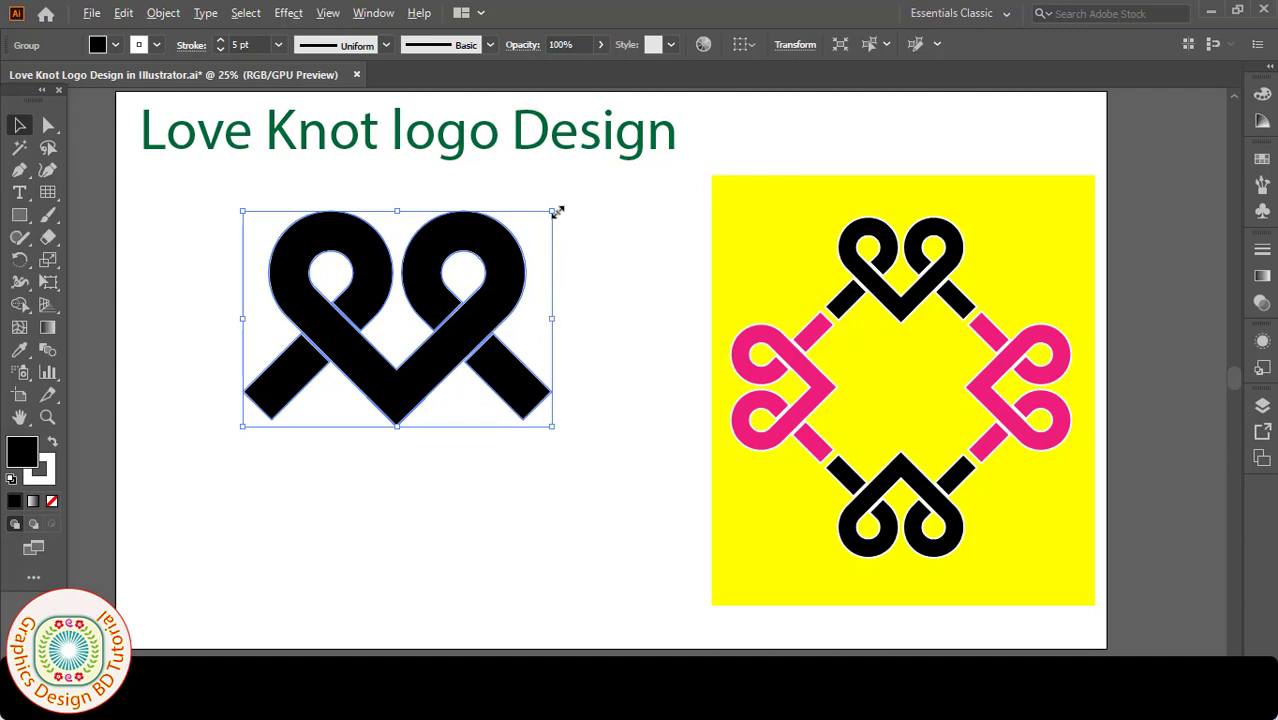
# Scale the heart group down proportionally from its centre to a bit over half size and place it just below the title
pyautogui.moveTo(554, 210); pyautogui.dragTo(516, 258)
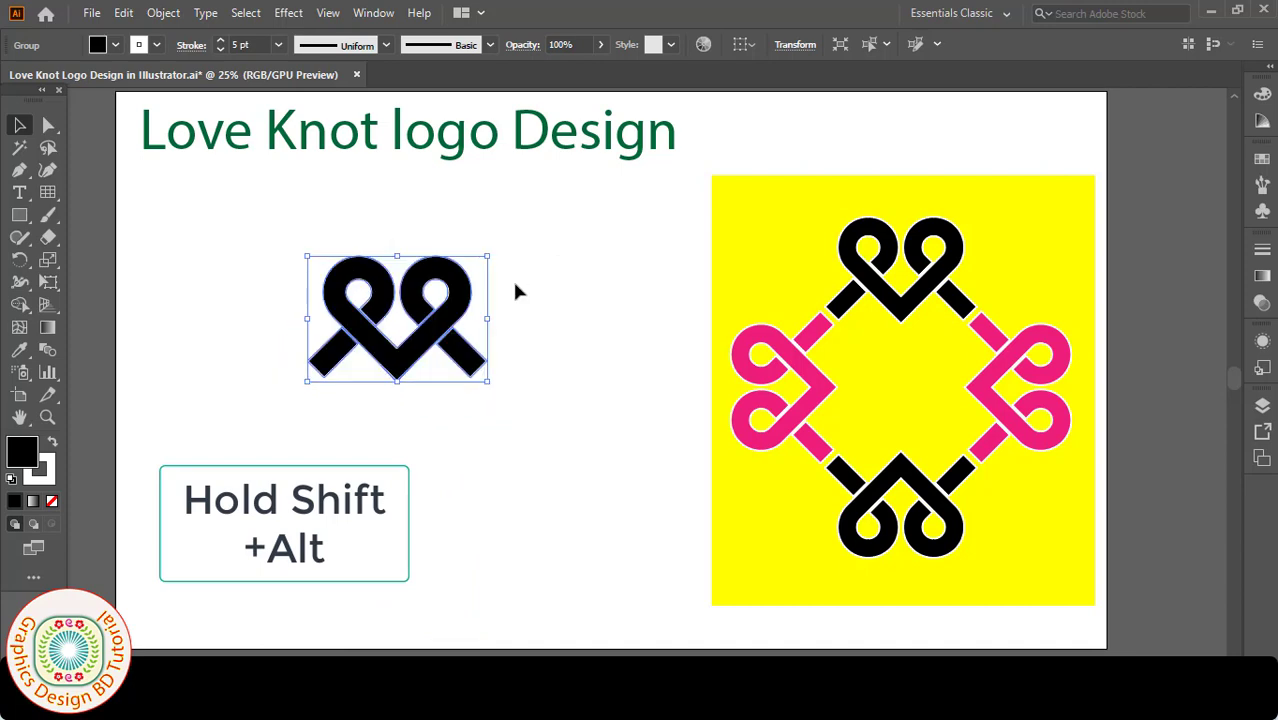
pyautogui.moveTo(441, 348); pyautogui.dragTo(425, 277)
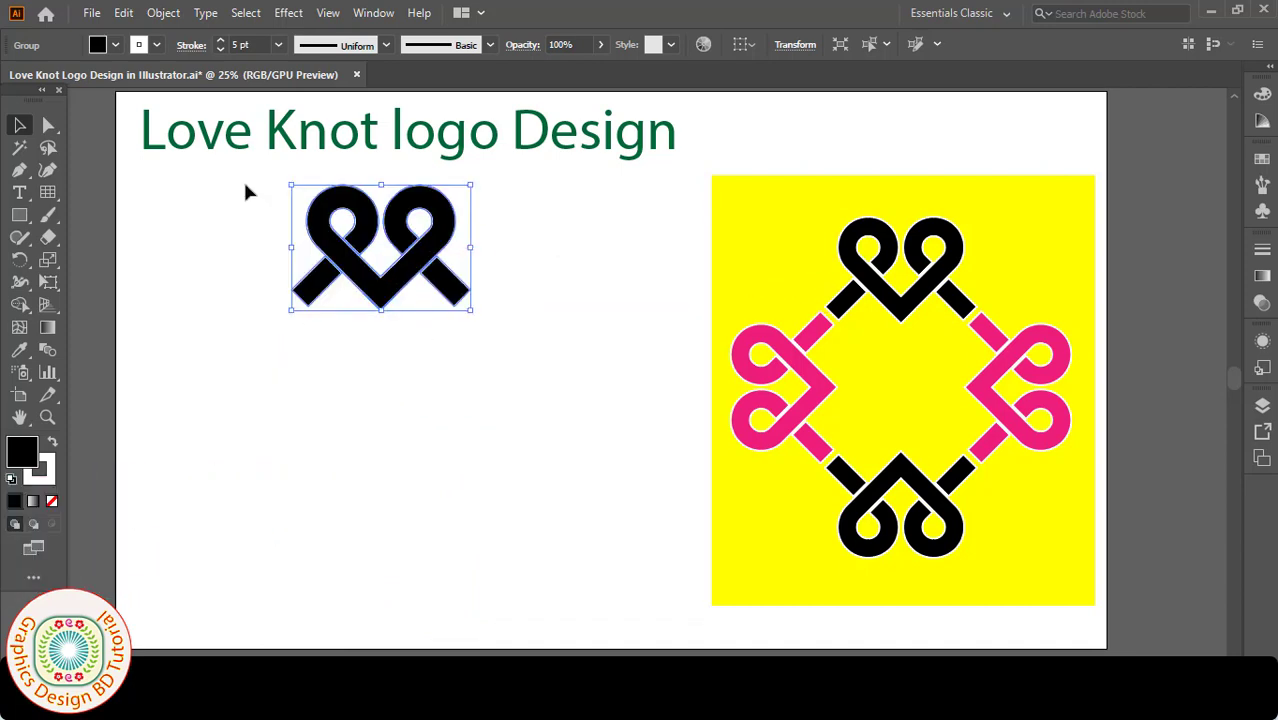
# Apply a Transform effect with live preview to the heart group, with 3 copies rotated 90°
pyautogui.click(290, 13)
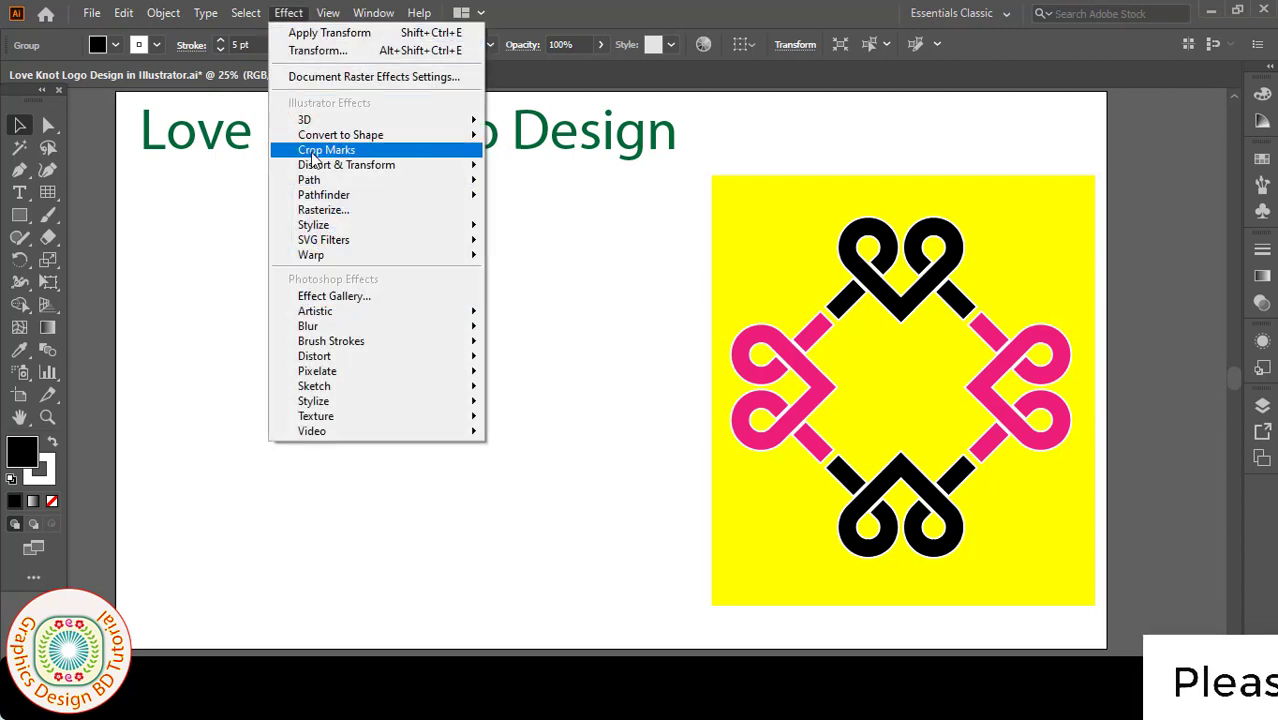
pyautogui.moveTo(341, 168)
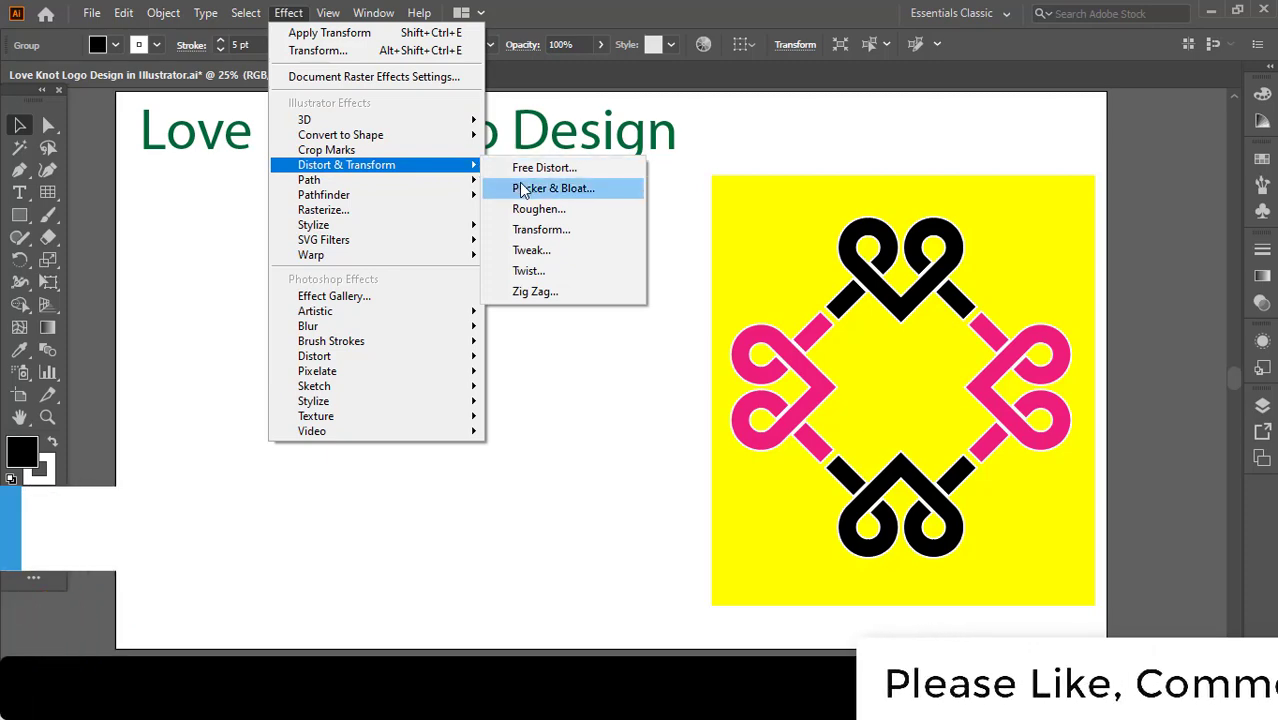
pyautogui.click(541, 229)
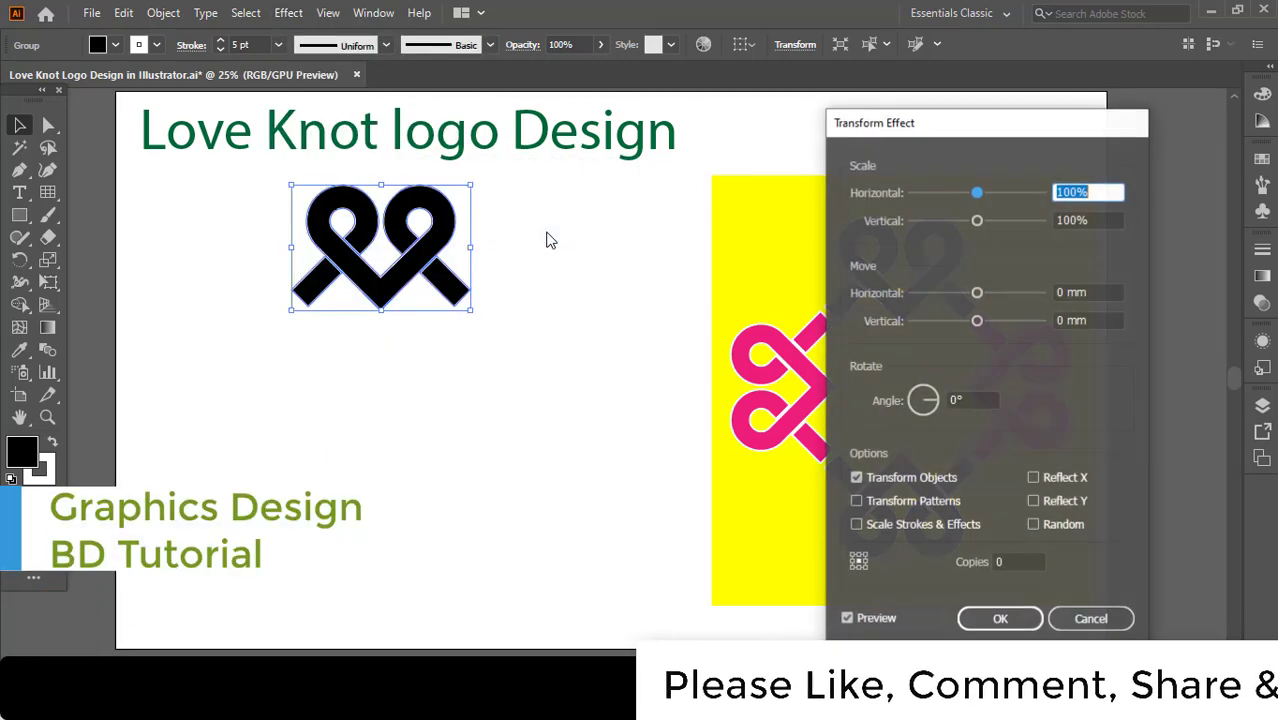
pyautogui.click(847, 618)
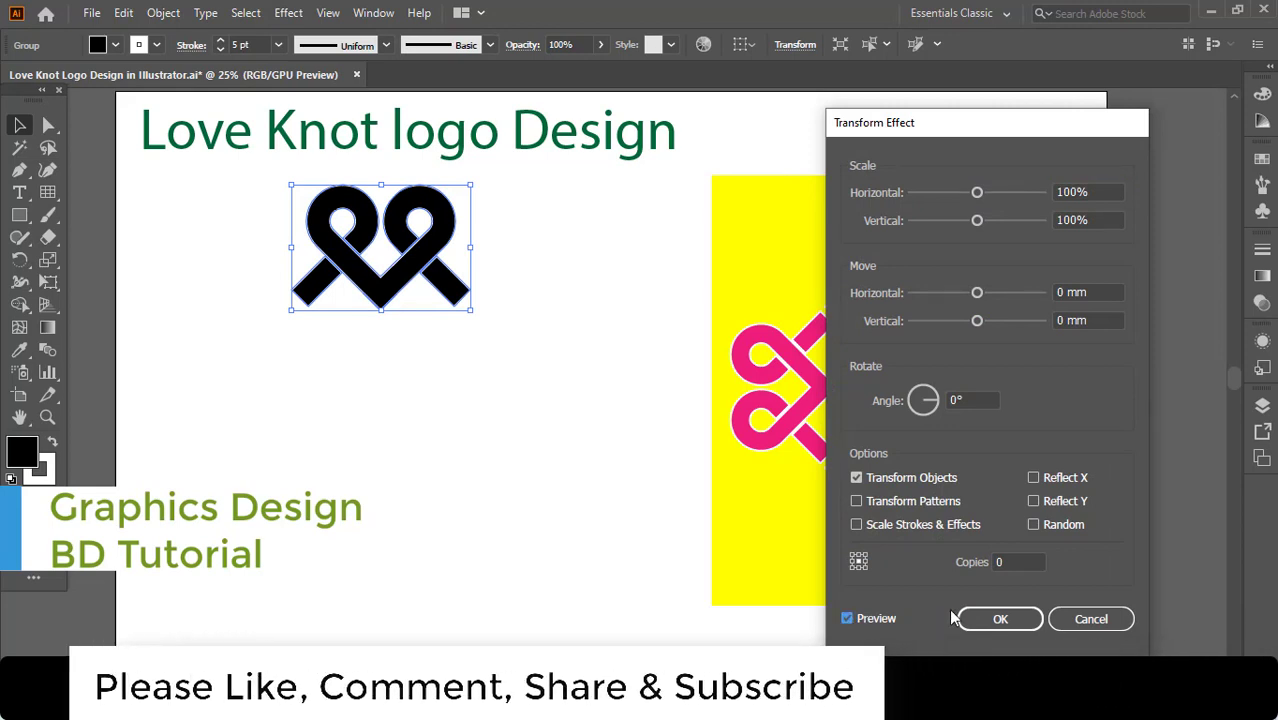
pyautogui.click(1012, 562)
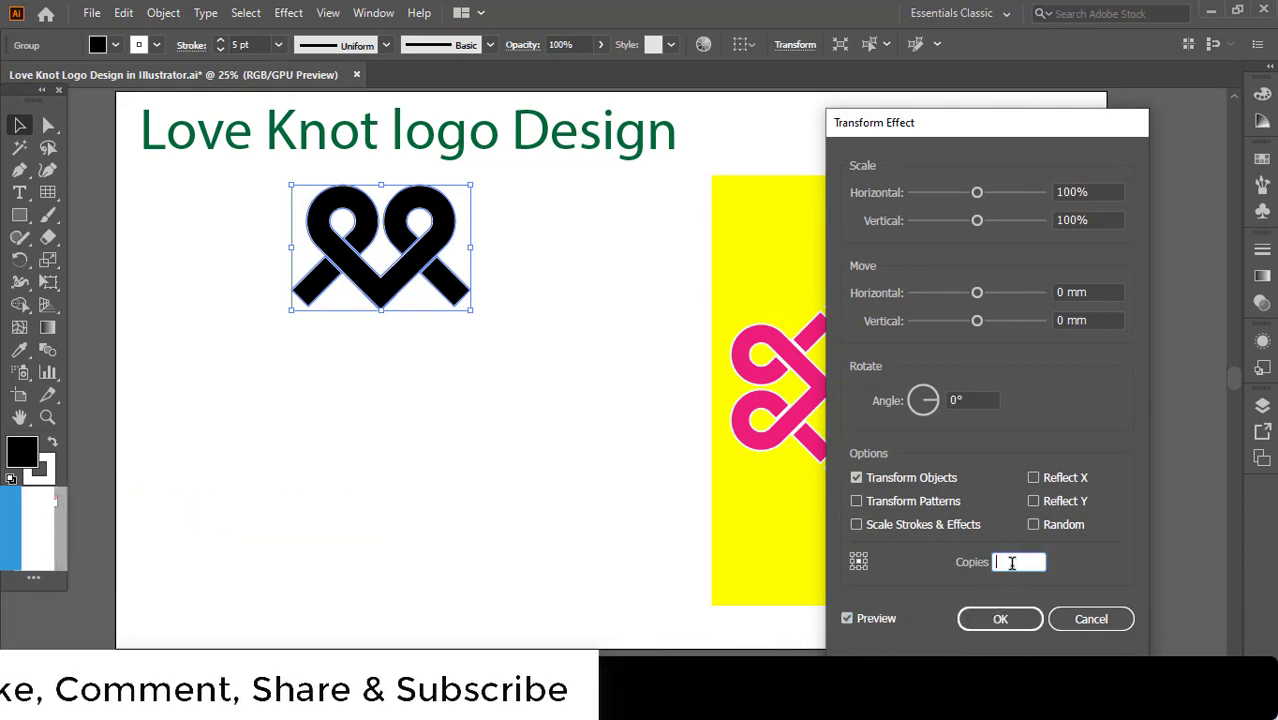
pyautogui.write('3')
pyautogui.click(972, 400)
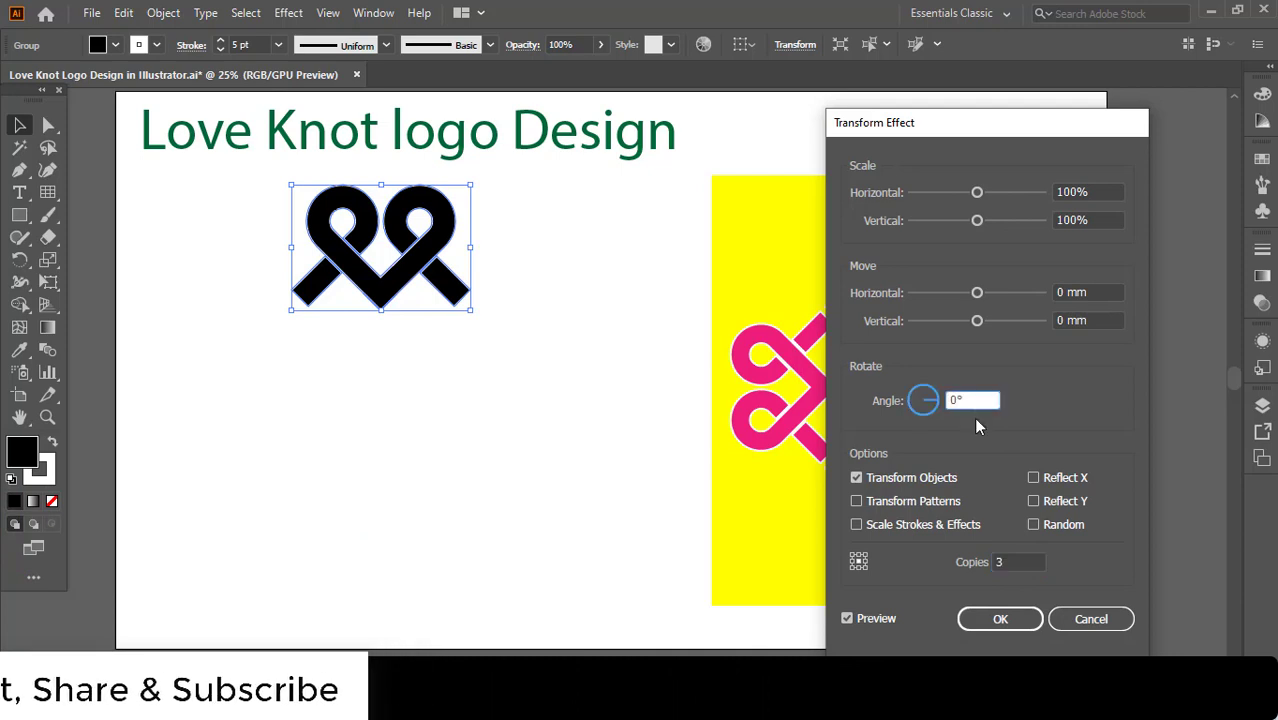
pyautogui.press('BackSpace')
pyautogui.press('BackSpace')
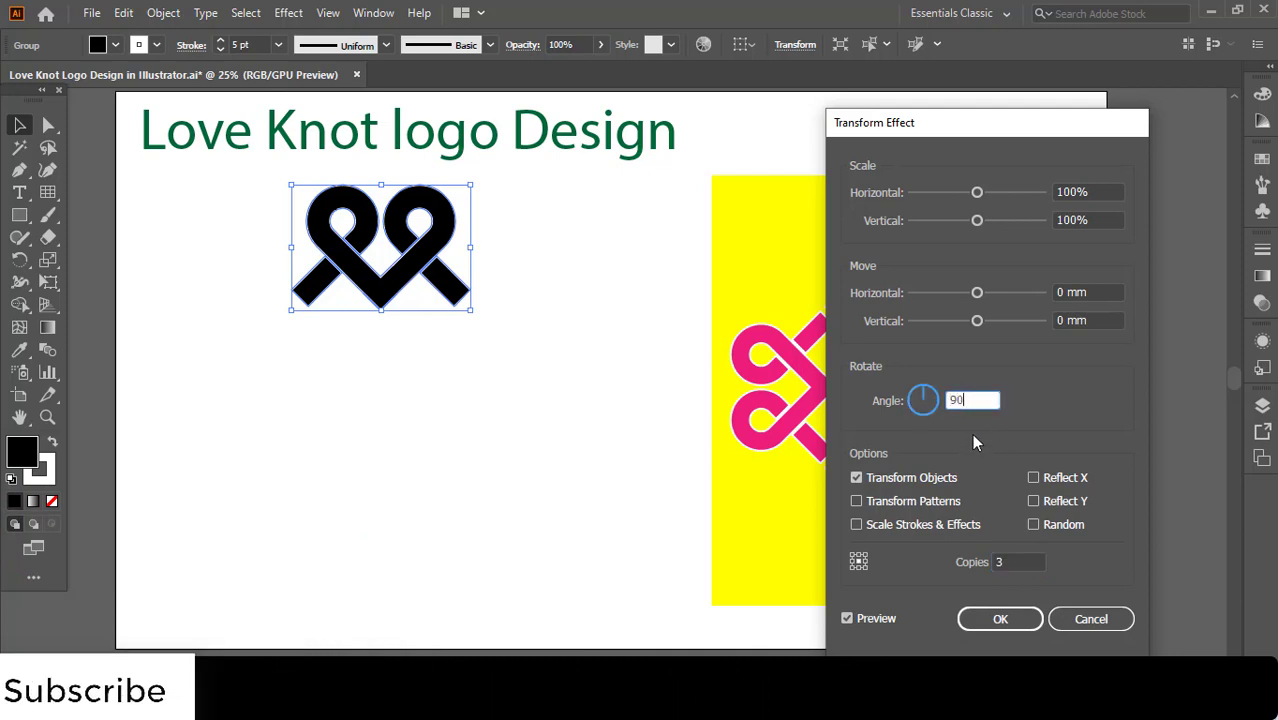
# Offset the rotated copies -175 mm horizontally and 175 mm vertically to form an evenly spaced ring of hearts, and apply the effect
pyautogui.click(1094, 292)
pyautogui.scroll(5, 1094, 292)
pyautogui.scroll(-20, 1094, 292)
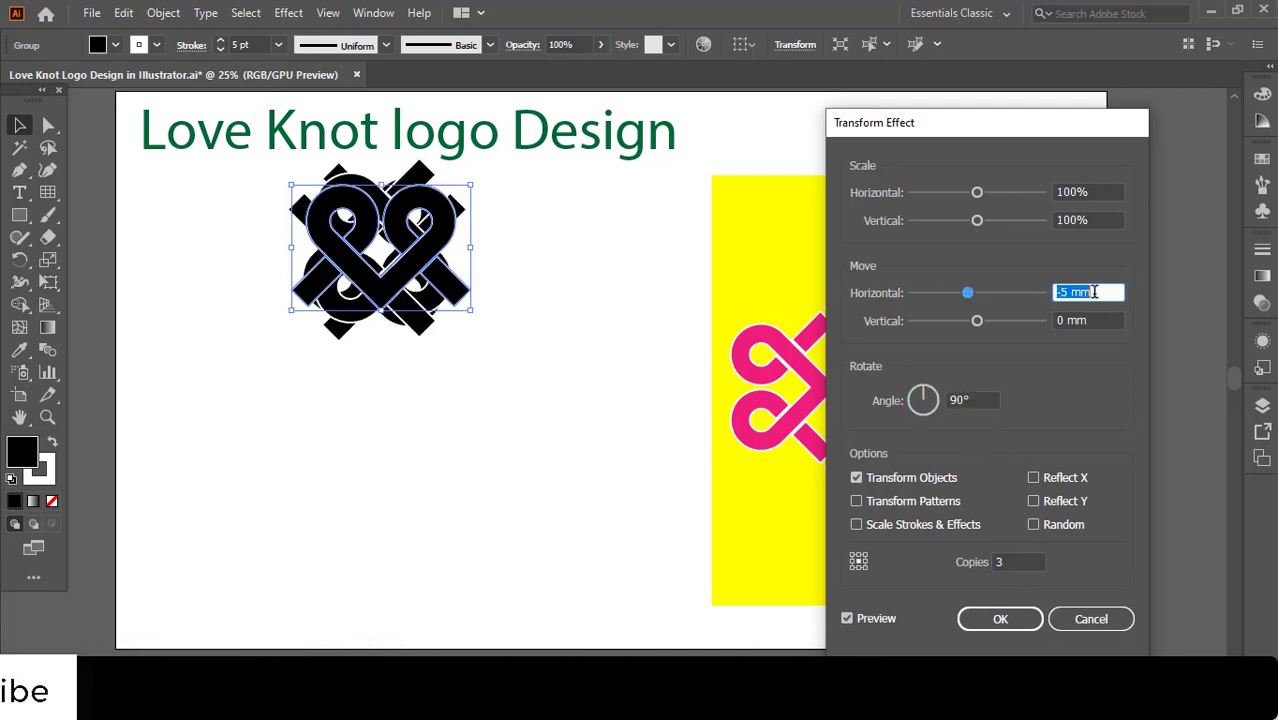
pyautogui.scroll(-20, 1094, 292)
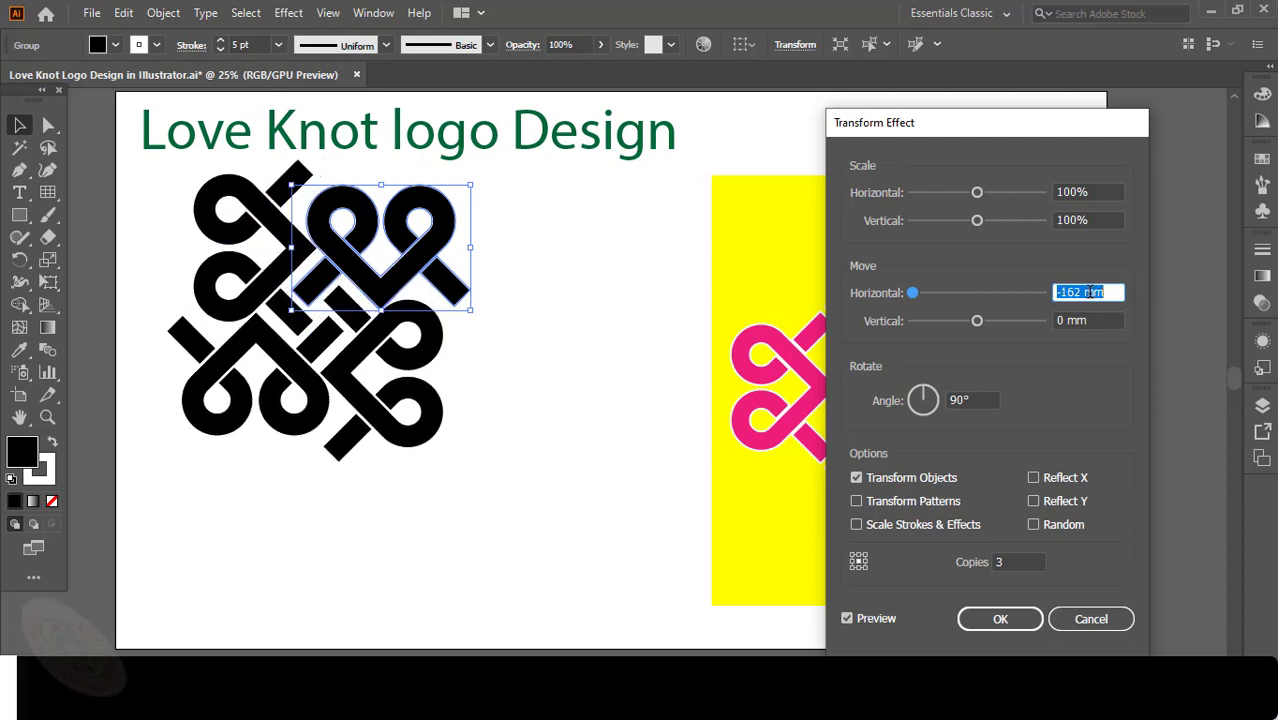
pyautogui.click(1092, 320)
pyautogui.scroll(20, 1100, 320)
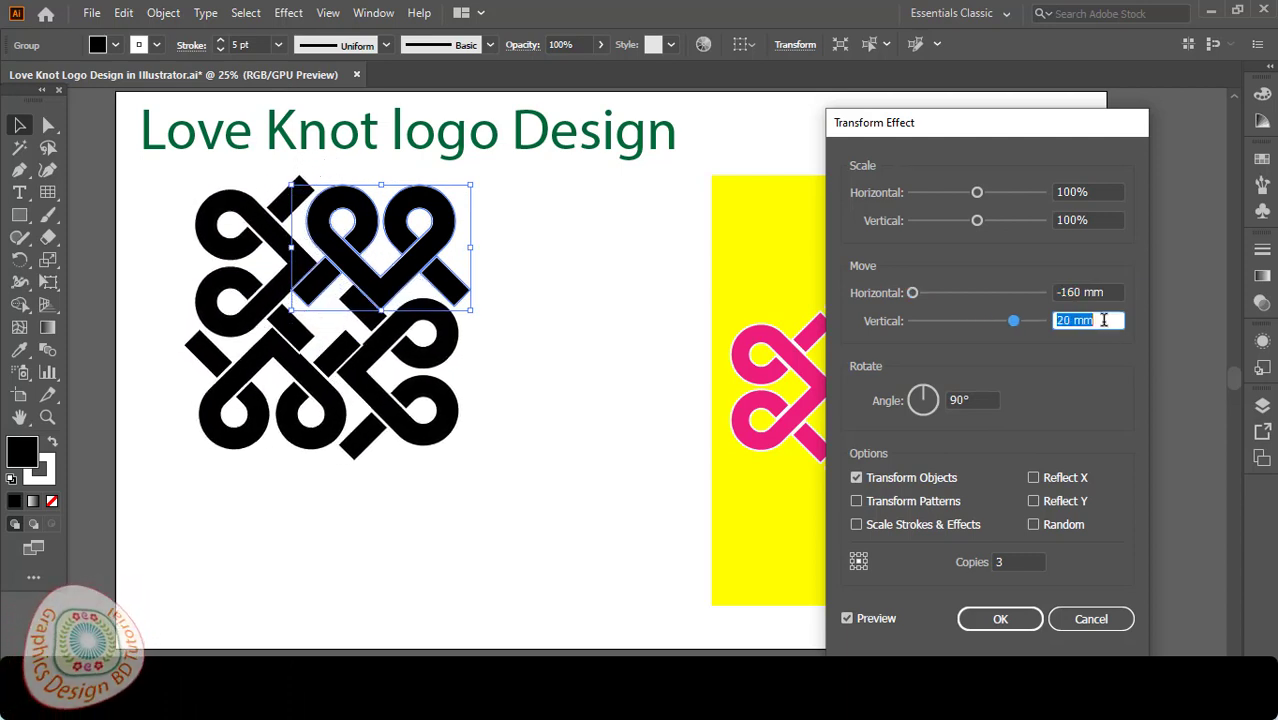
pyautogui.scroll(20, 1103, 320)
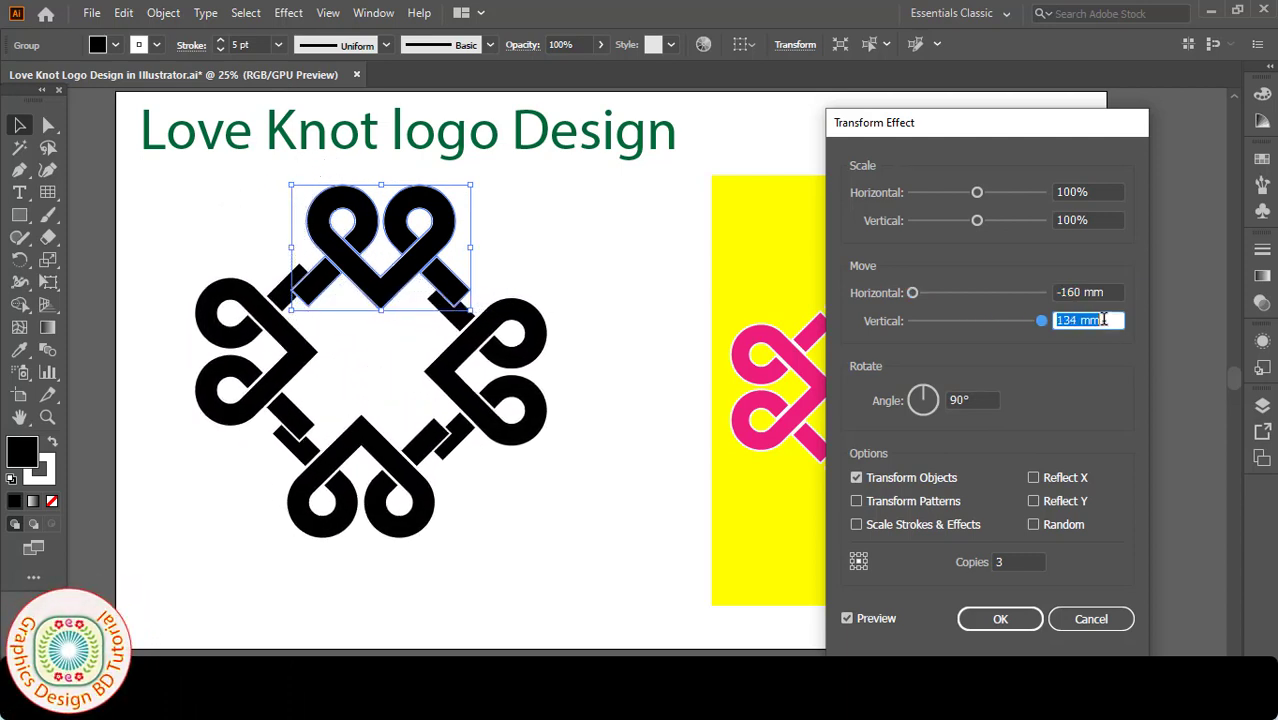
pyautogui.scroll(20, 1103, 320)
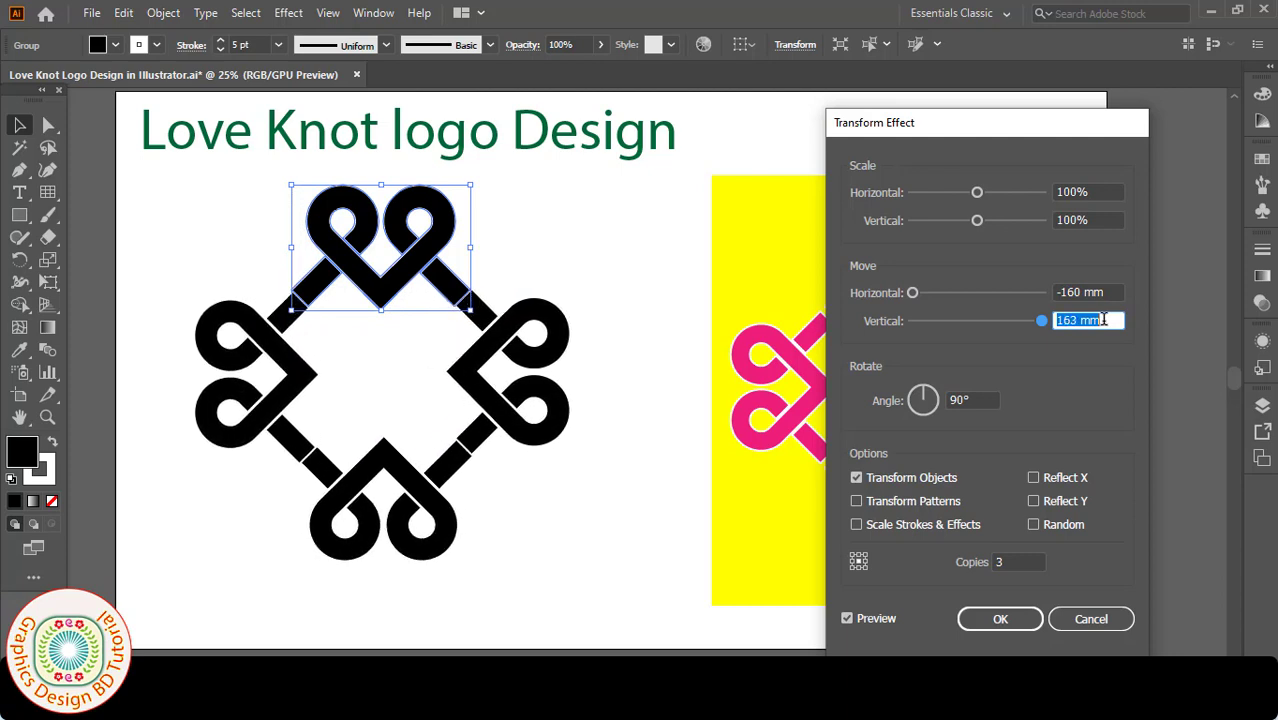
pyautogui.scroll(-3, 1103, 320)
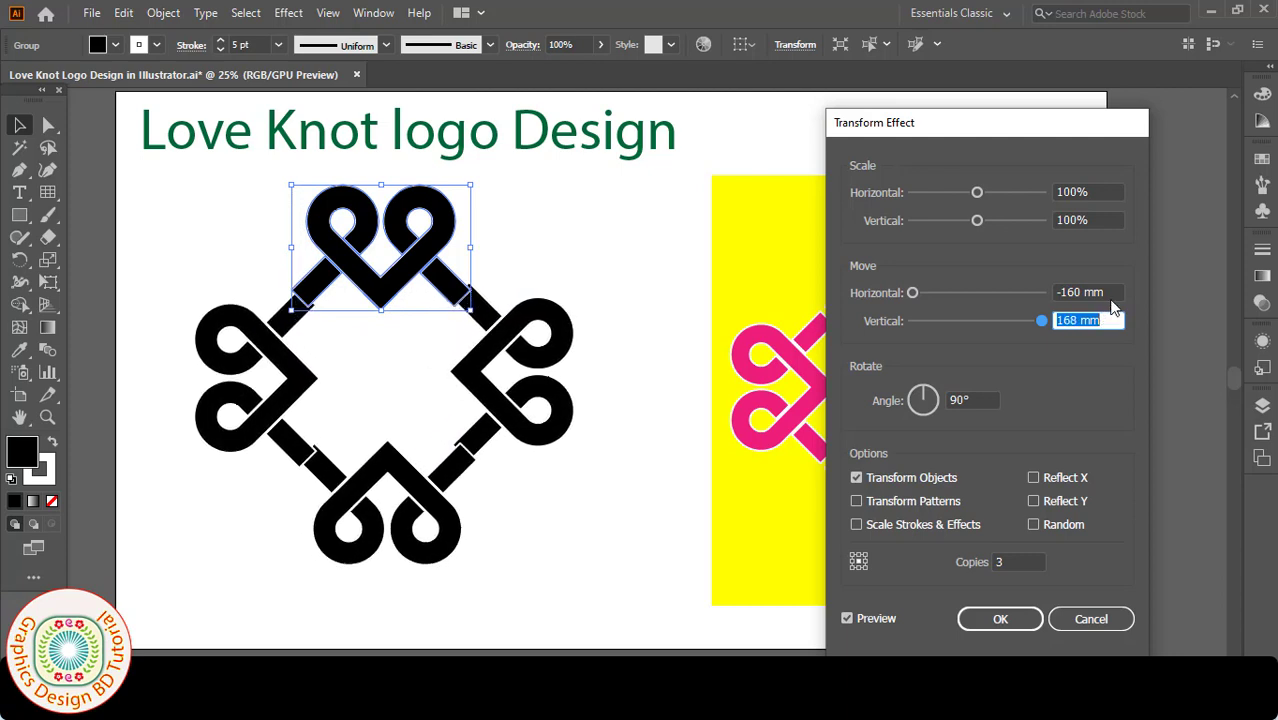
pyautogui.click(1110, 292)
pyautogui.scroll(-11, 1110, 292)
pyautogui.scroll(-9, 1110, 292)
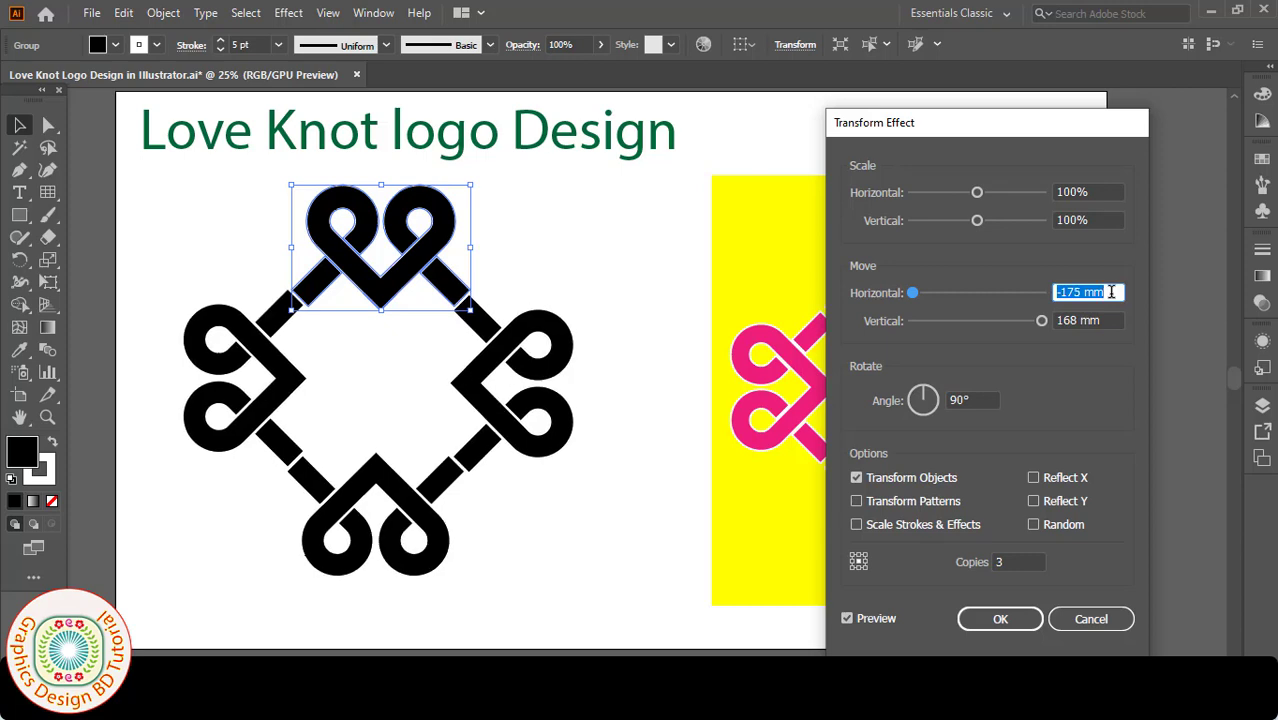
pyautogui.click(1105, 320)
pyautogui.scroll(10, 1123, 324)
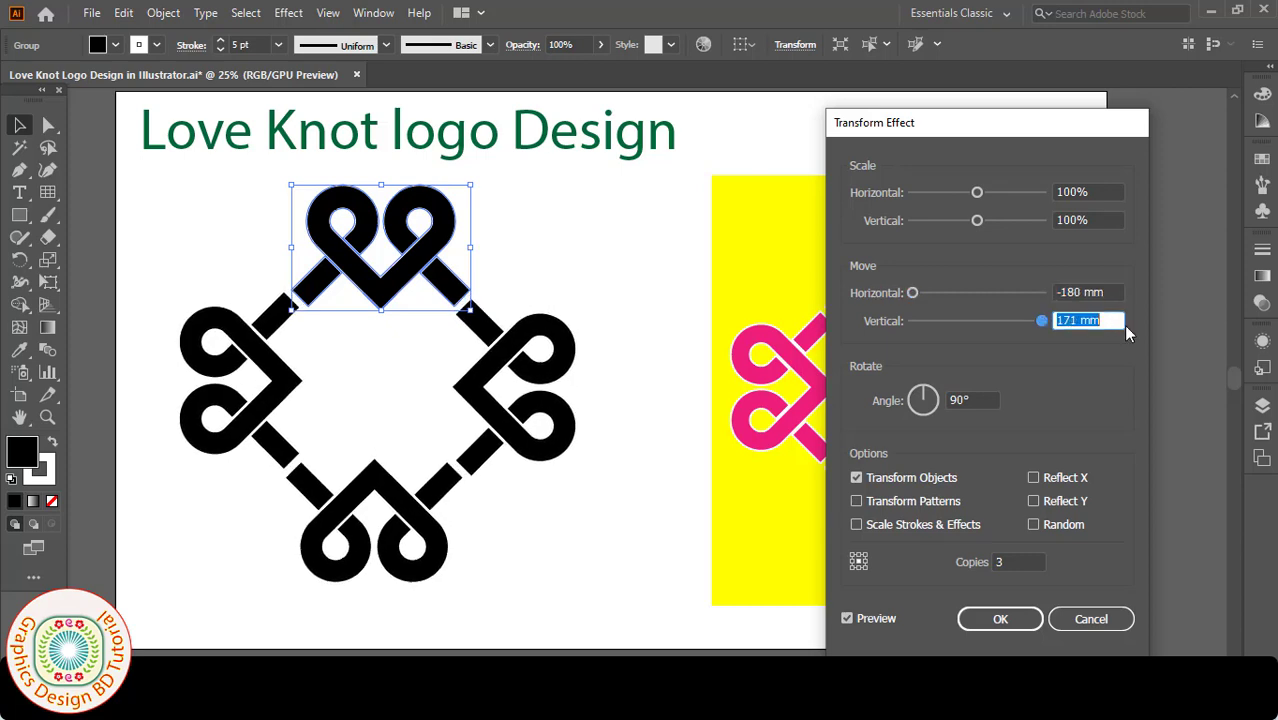
pyautogui.scroll(2, 1123, 324)
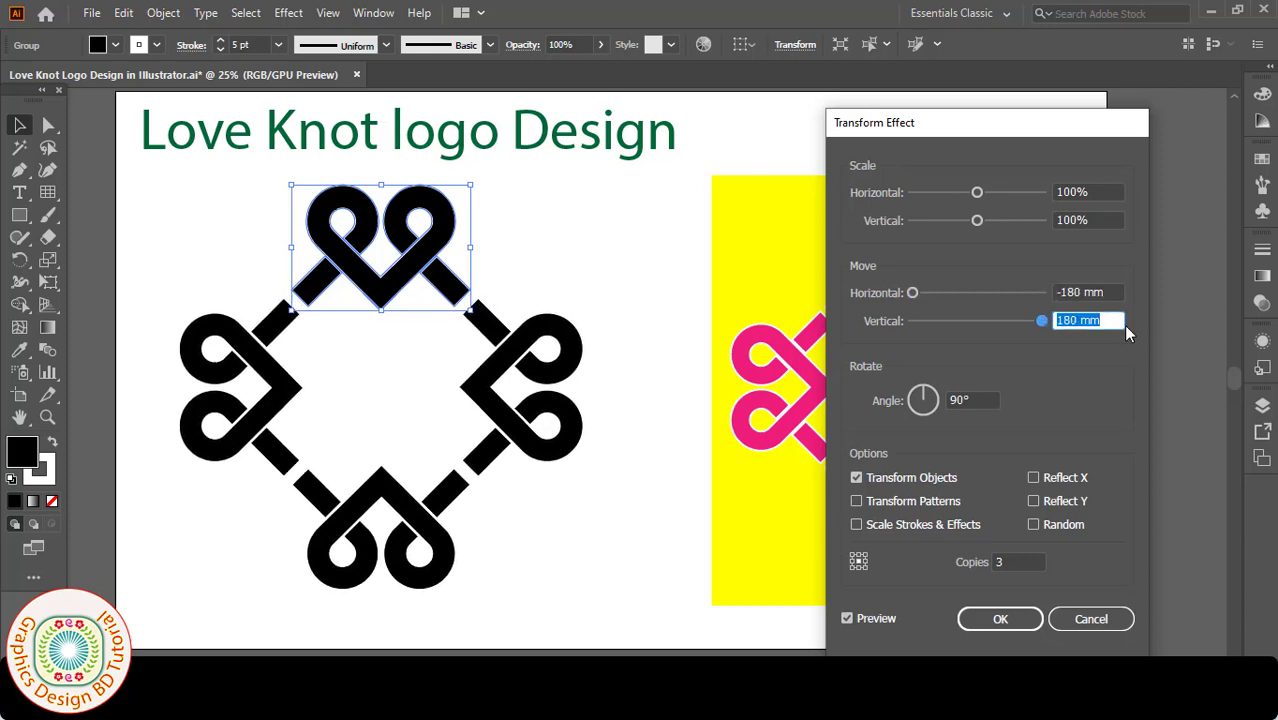
pyautogui.scroll(-5, 1125, 322)
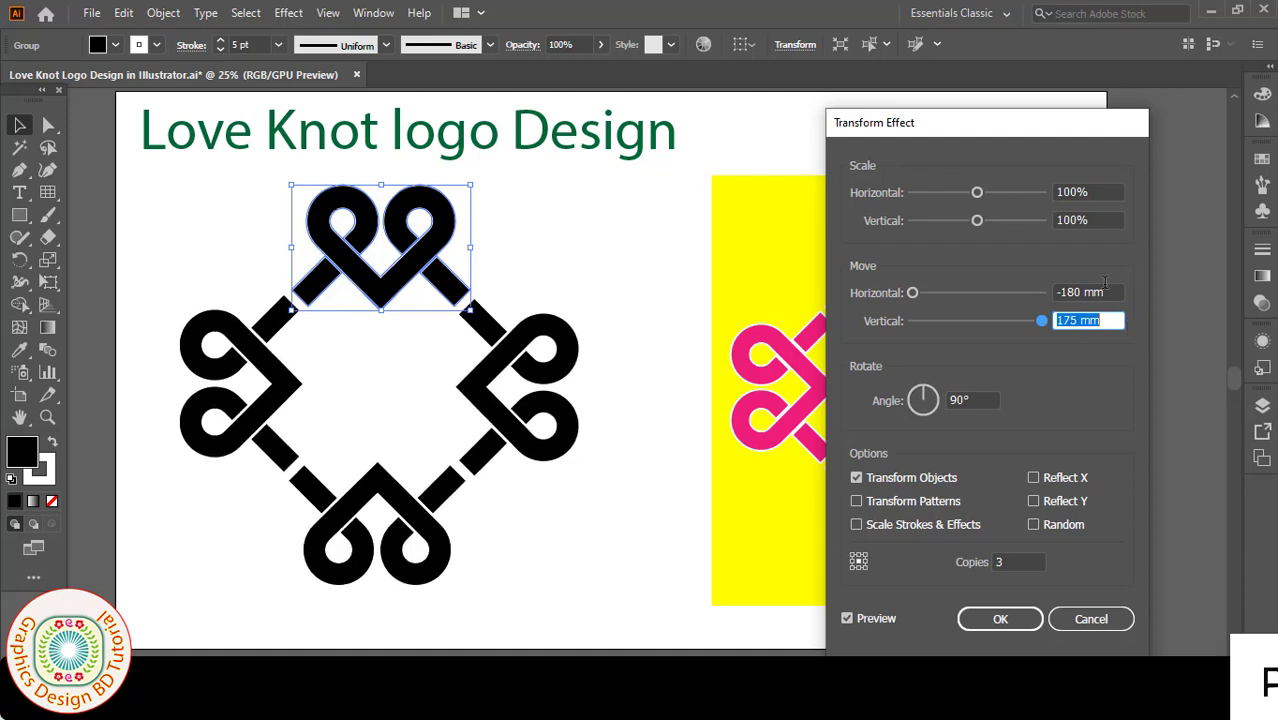
pyautogui.click(1116, 292)
pyautogui.scroll(1, 1116, 292)
pyautogui.scroll(4, 1116, 290)
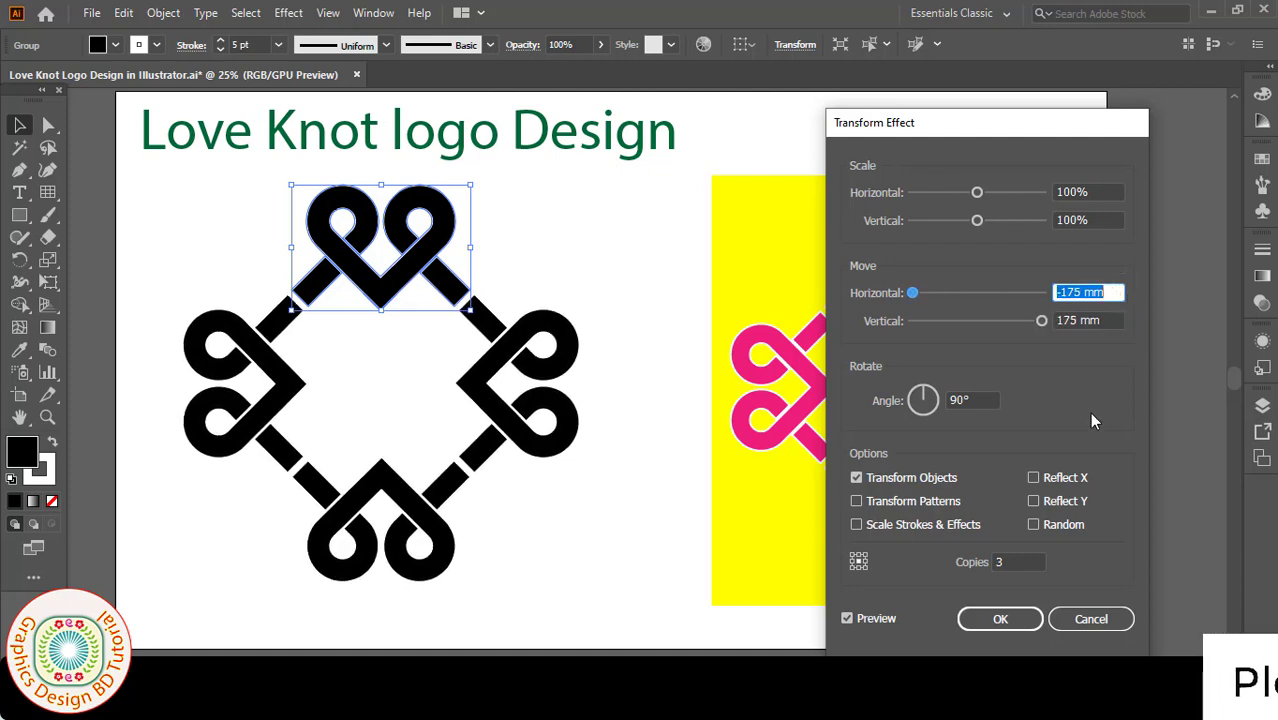
pyautogui.click(1029, 622)
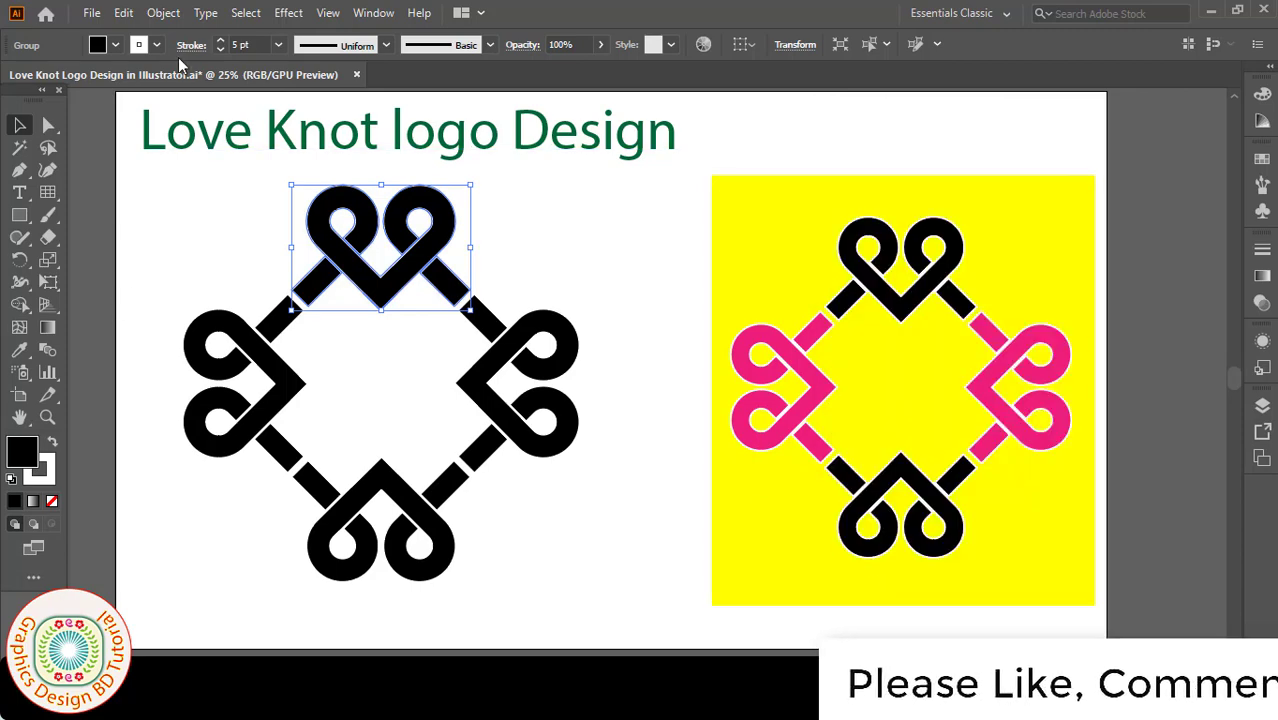
# Expand the appearance of the heart ring and ungroup it into four separate heart motifs
pyautogui.click(162, 14)
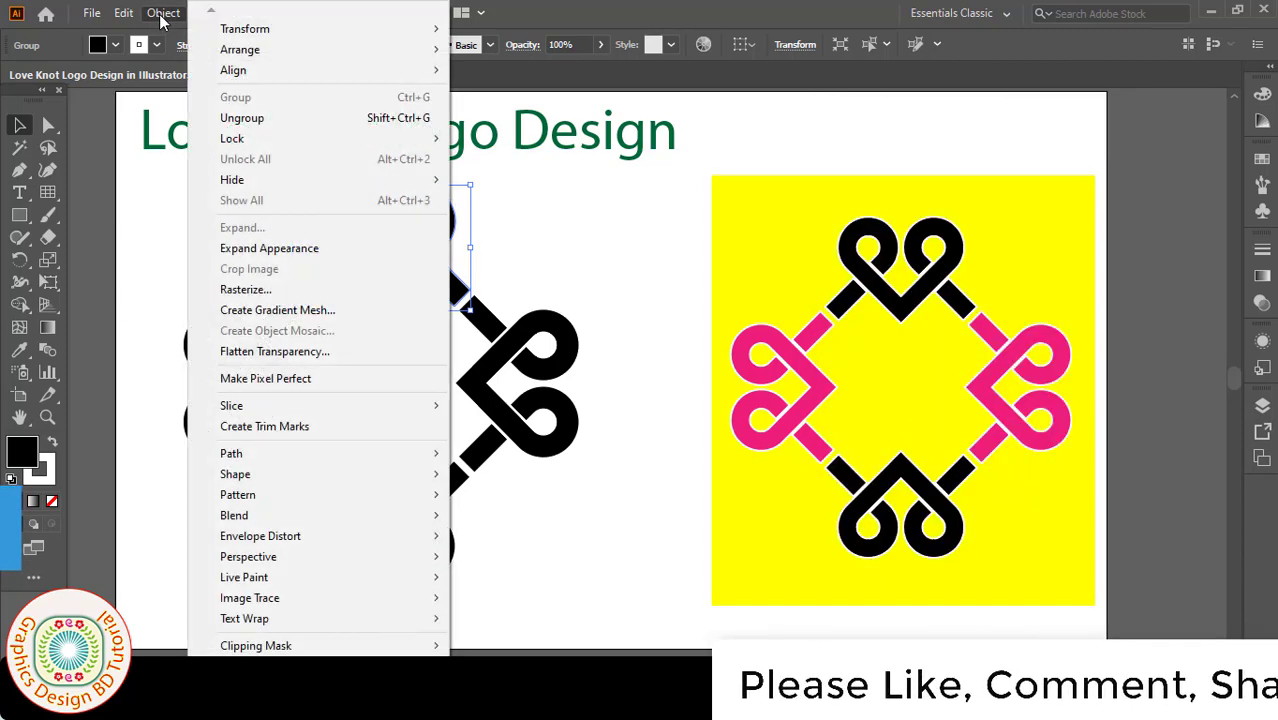
pyautogui.click(255, 250)
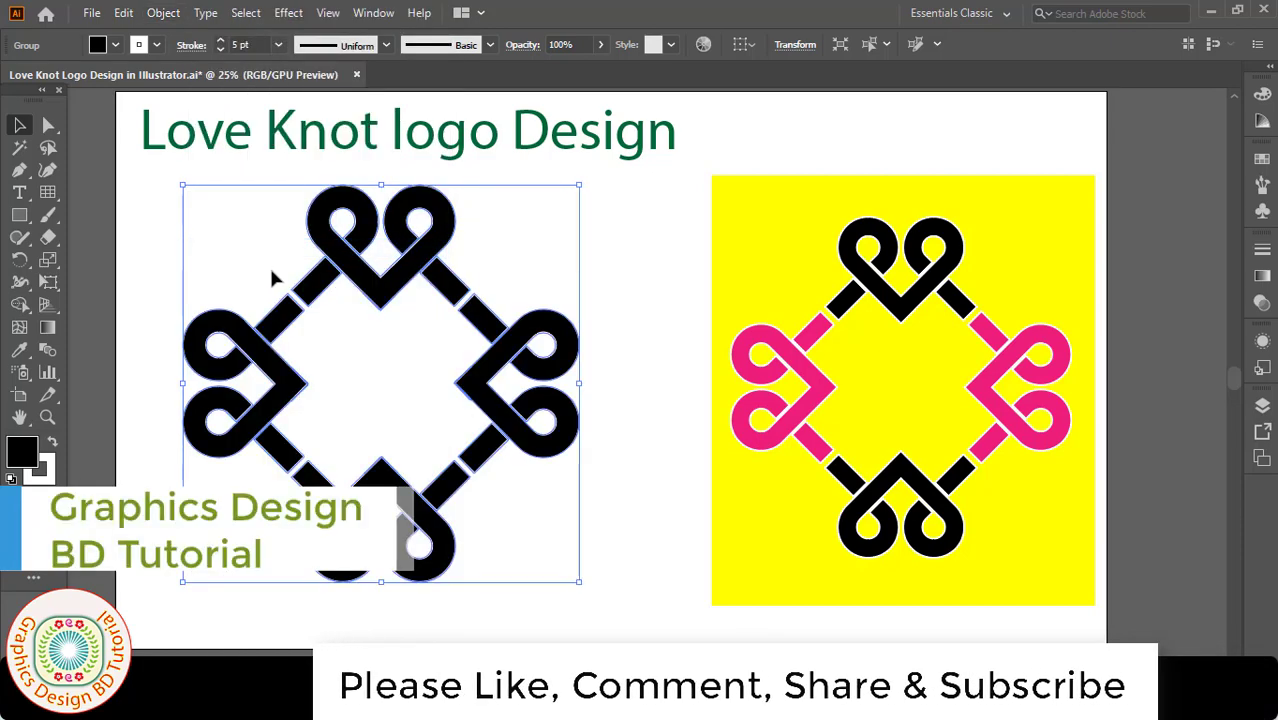
pyautogui.rightClick(375, 281)
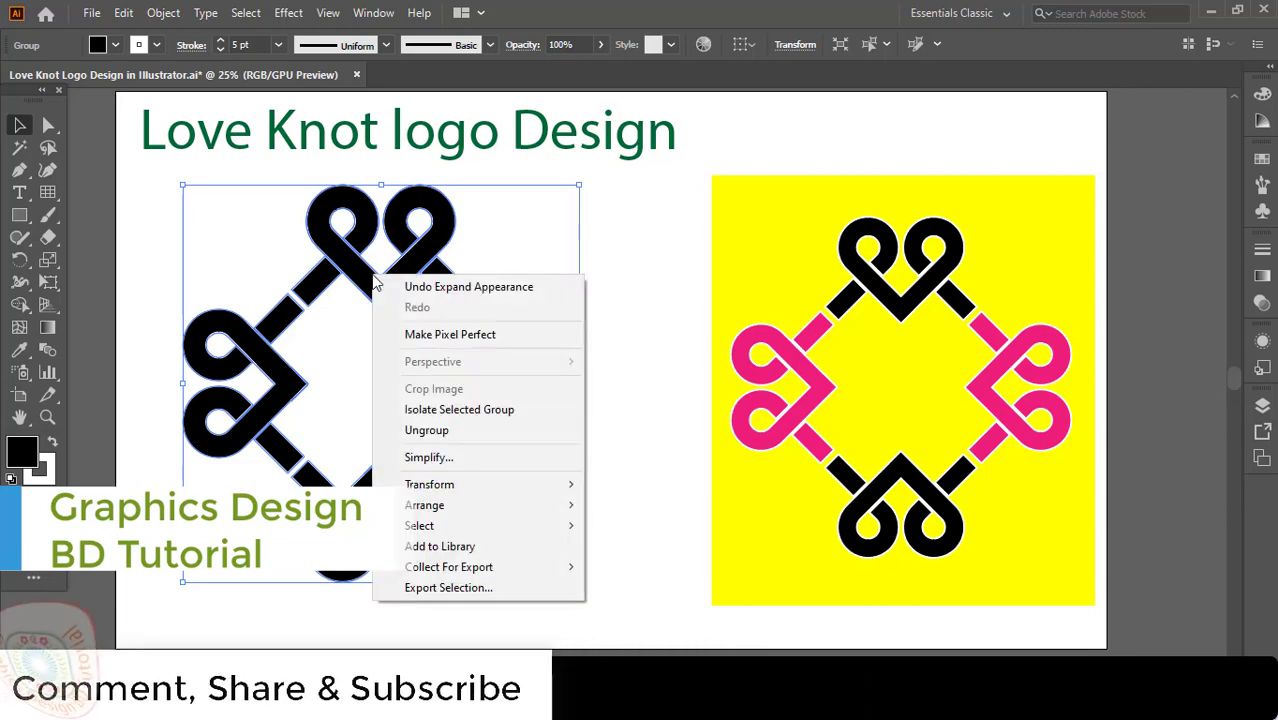
pyautogui.click(428, 432)
pyautogui.click(422, 430)
# Fill the two sideways-facing hearts of the ring with pink
pyautogui.click(292, 398)
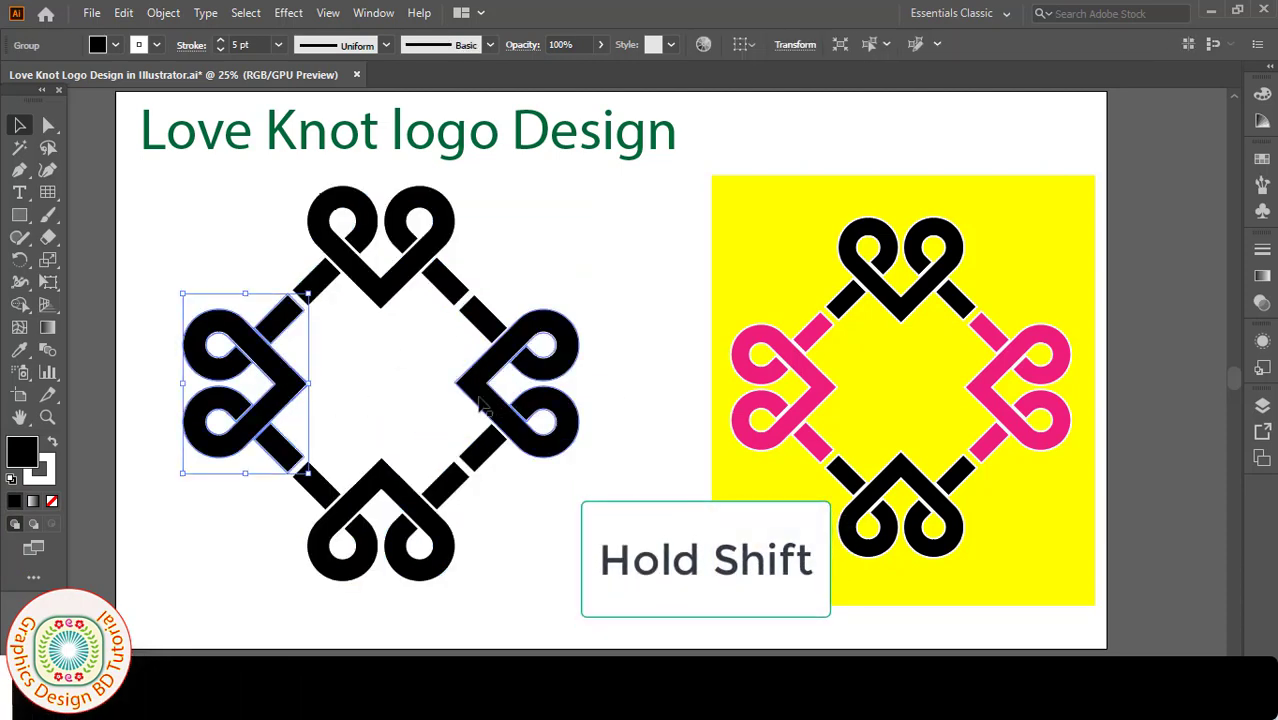
pyautogui.click(116, 45)
pyautogui.click(52, 103)
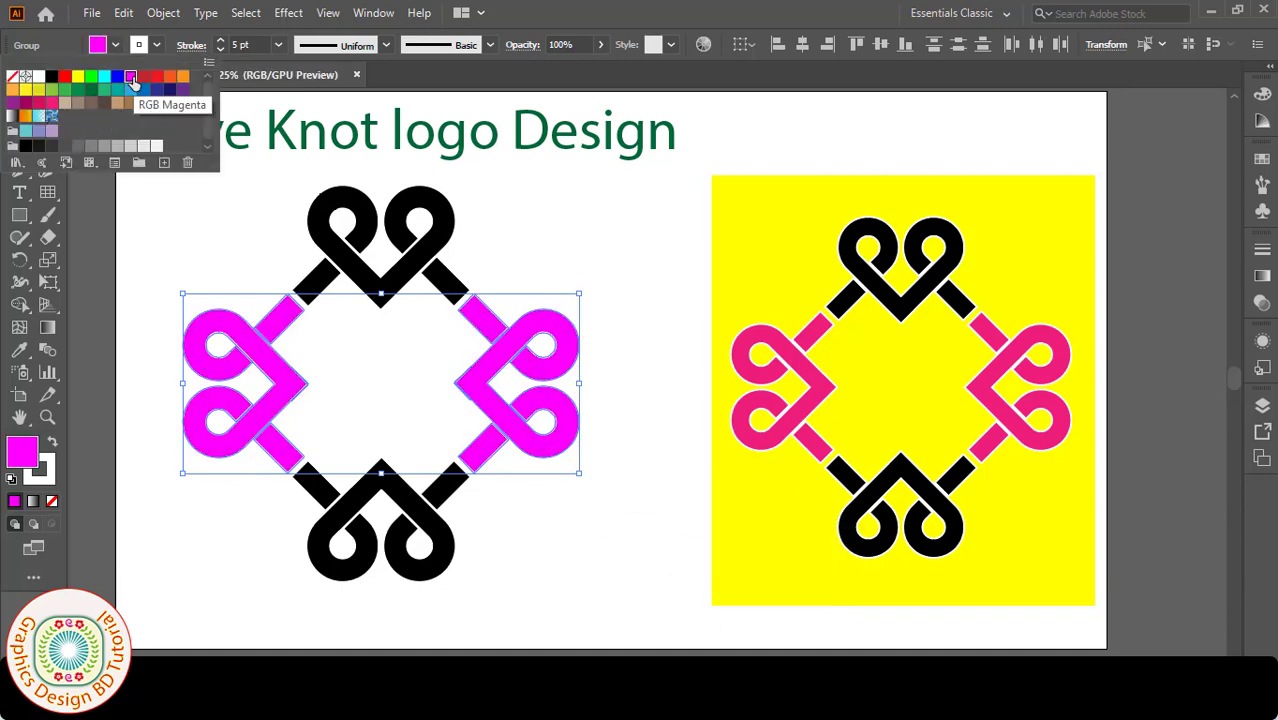
# Delete the reference design with the yellow background and group the four hearts together
pyautogui.click(800, 395)
pyautogui.press('Delete')
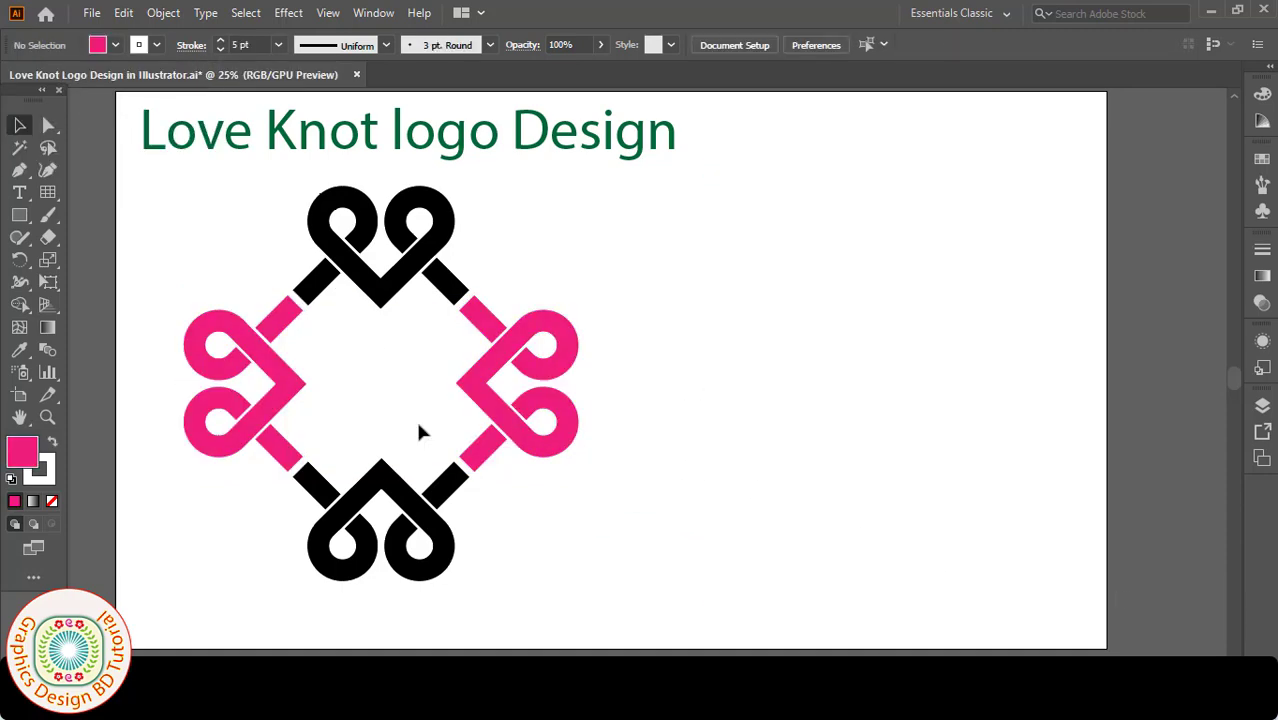
pyautogui.moveTo(612, 569); pyautogui.dragTo(620, 580)
pyautogui.rightClick(445, 207)
pyautogui.click(482, 349)
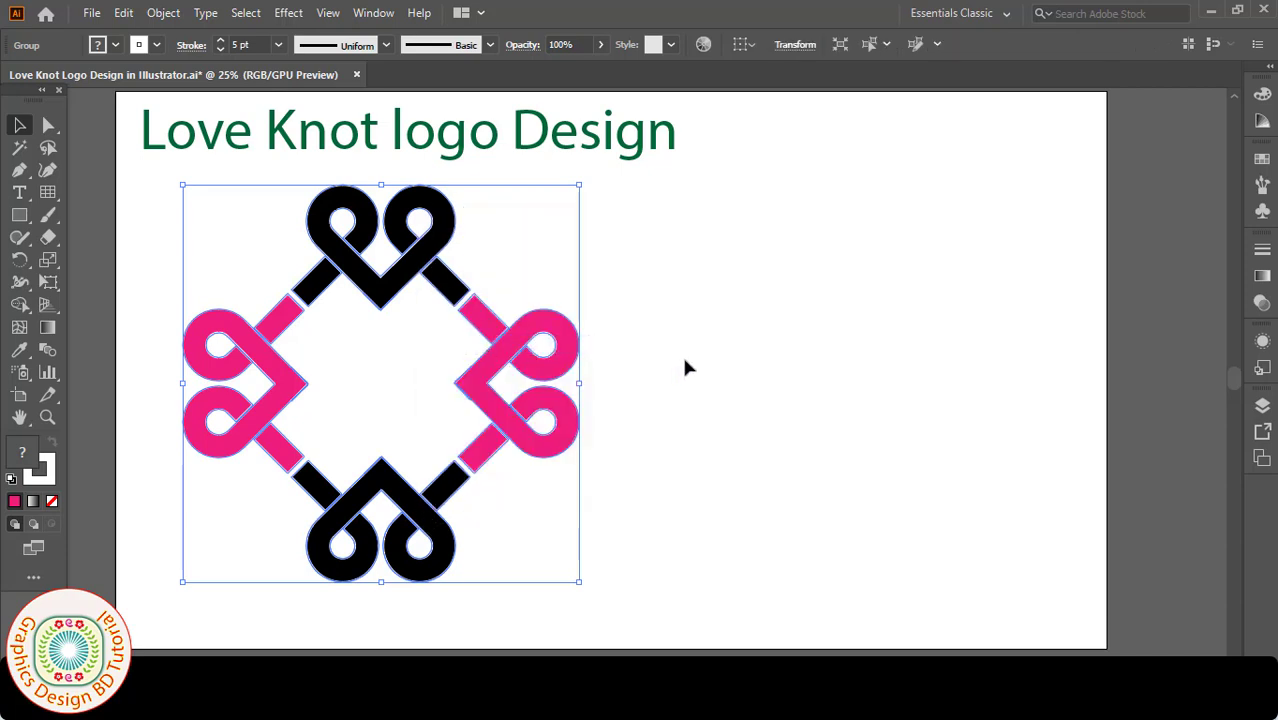
pyautogui.click(685, 365)
# Draw a rectangle that covers the whole logo and extend its upper edge to just below the title
pyautogui.moveTo(17, 218); pyautogui.dragTo(60, 218)
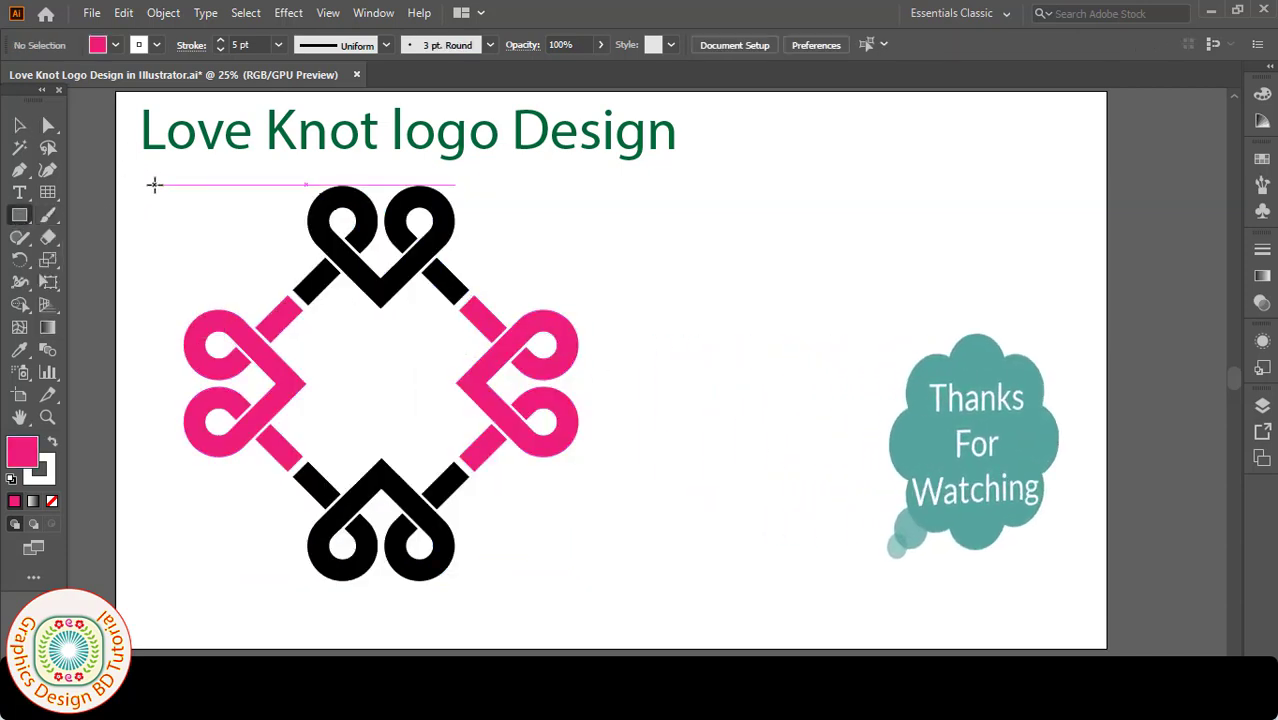
pyautogui.moveTo(154, 184)
pyautogui.mouseDown()
pyautogui.moveTo(774, 622)
pyautogui.moveTo(739, 627)
pyautogui.mouseUp()
pyautogui.press('v')
pyautogui.moveTo(448, 182); pyautogui.dragTo(448, 165)
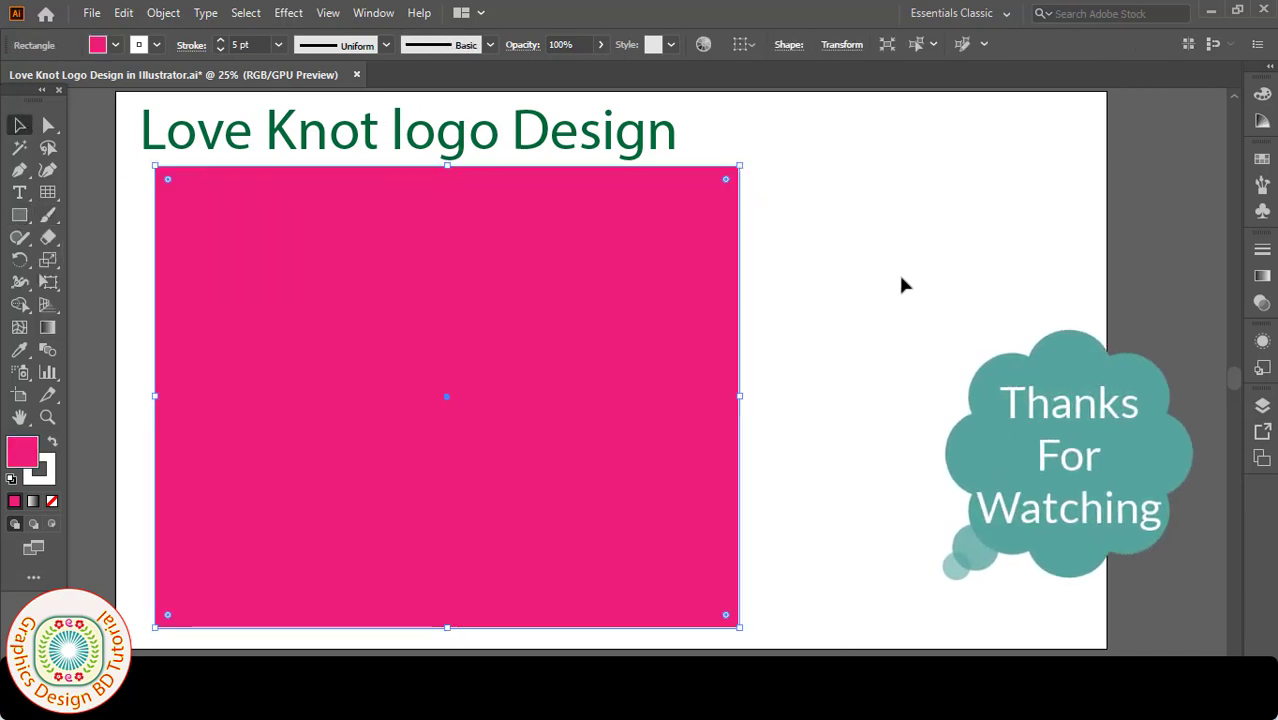
# Send the rectangle behind the hearts and fill it with yellow
pyautogui.rightClick(632, 273)
pyautogui.moveTo(700, 586)
pyautogui.click(887, 630)
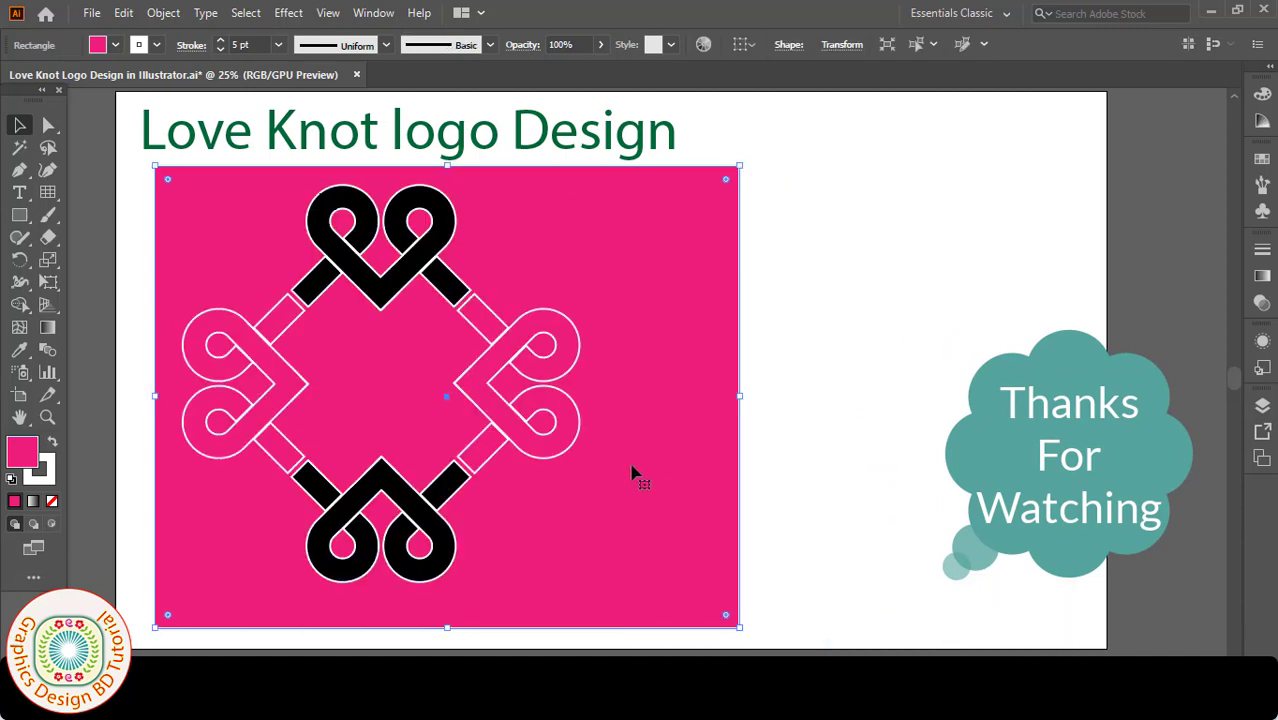
pyautogui.click(116, 46)
pyautogui.click(78, 76)
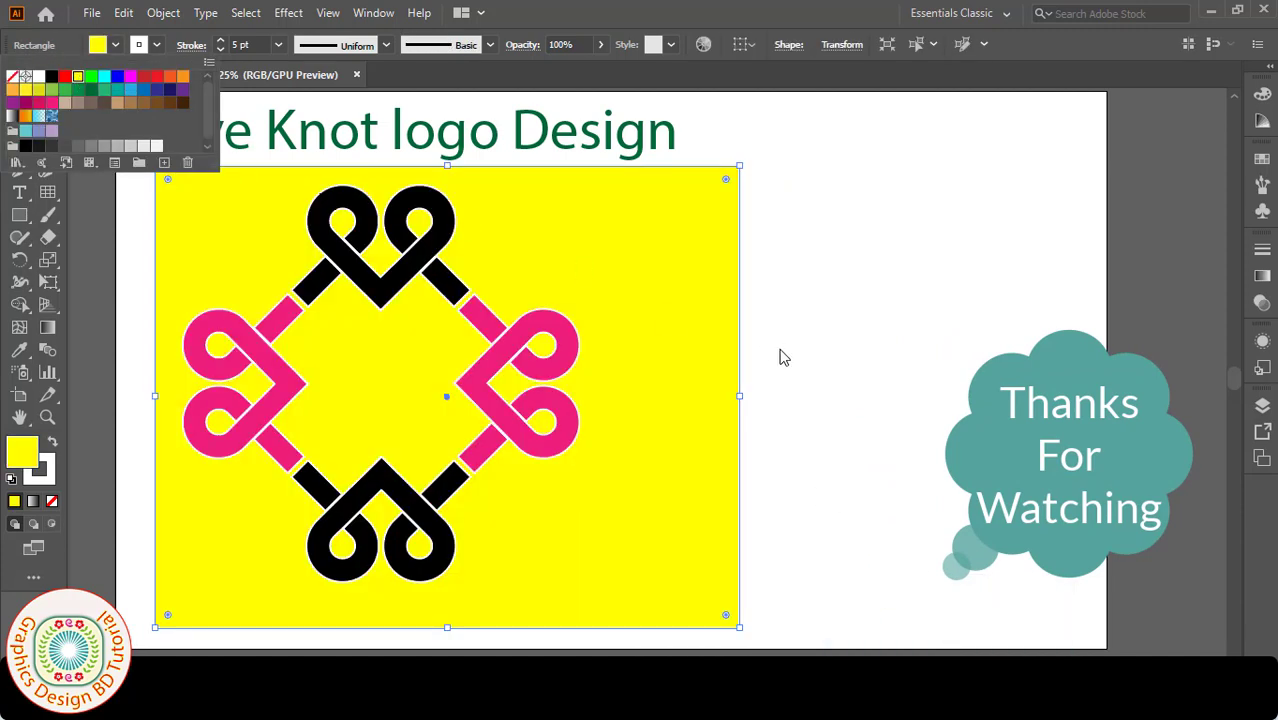
pyautogui.press('Escape')
# Move the yellow rectangle to the artboard's left edge and shift the logo group right and slightly down within it
pyautogui.moveTo(737, 401); pyautogui.dragTo(698, 401)
pyautogui.click(515, 440)
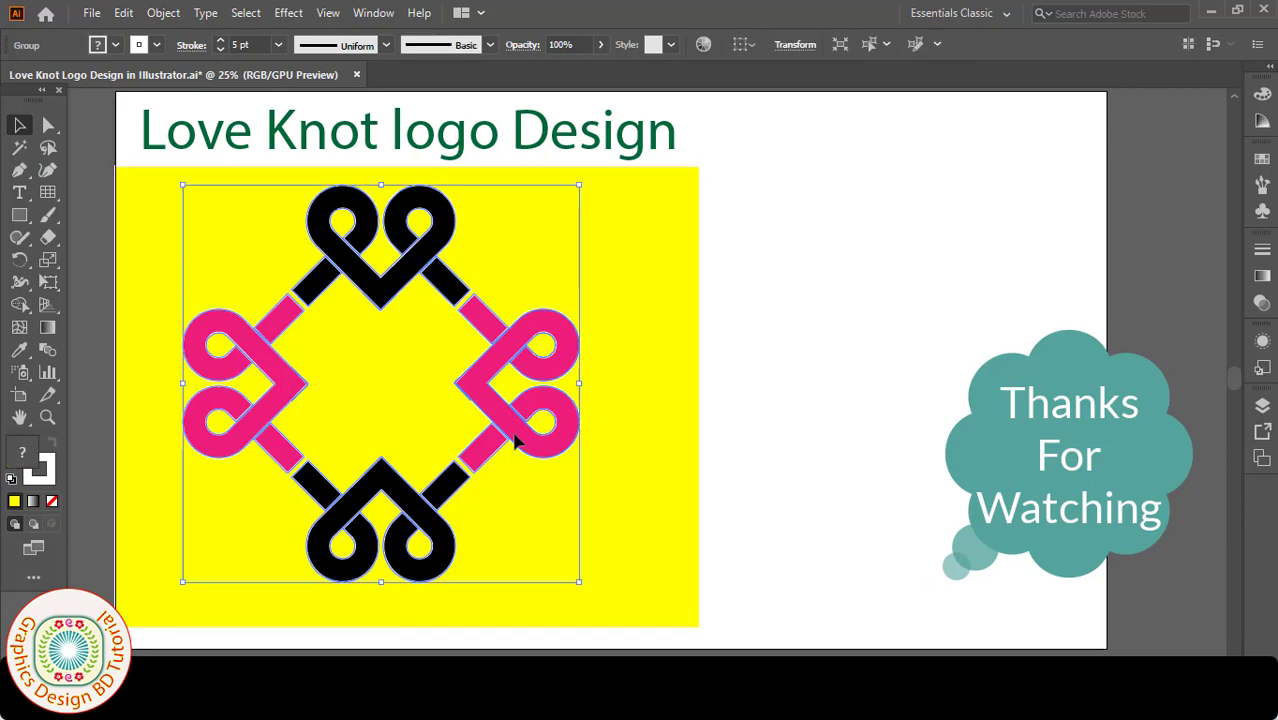
pyautogui.moveTo(515, 440); pyautogui.dragTo(606, 453)
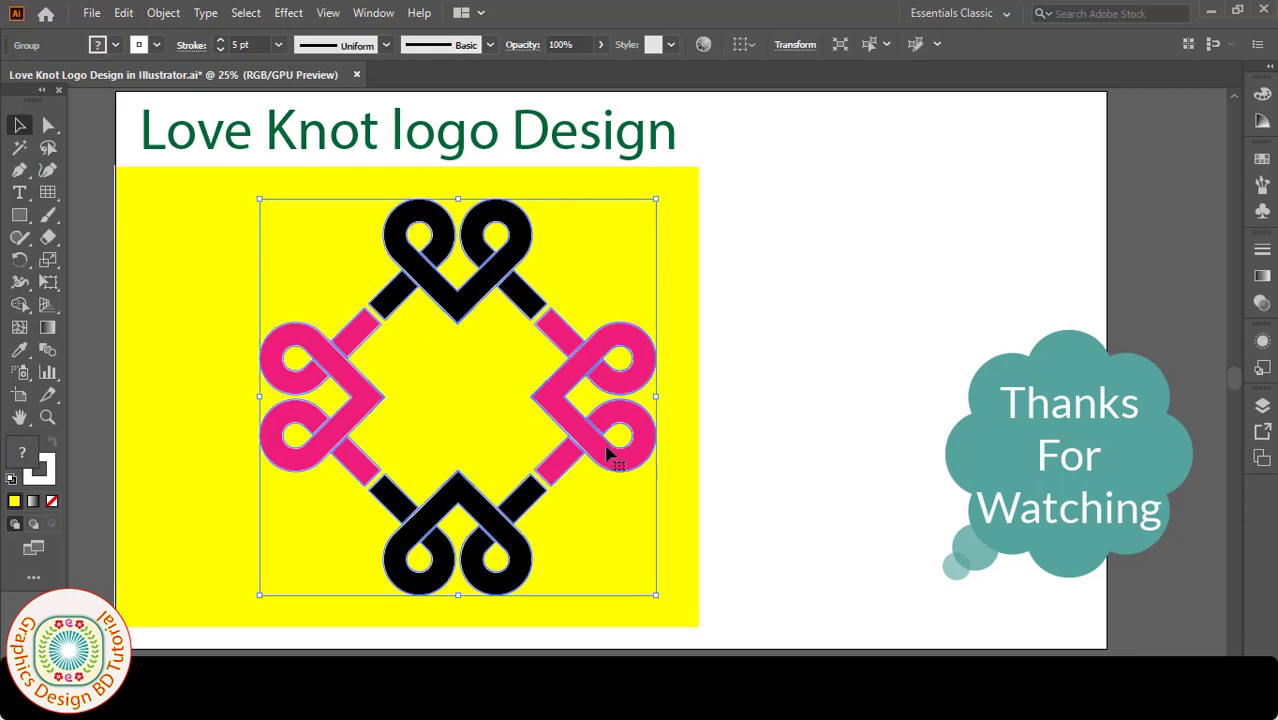
# Save the document and select the finished logo group again
pyautogui.click(805, 449)
pyautogui.hotkey('ctrl', 's')
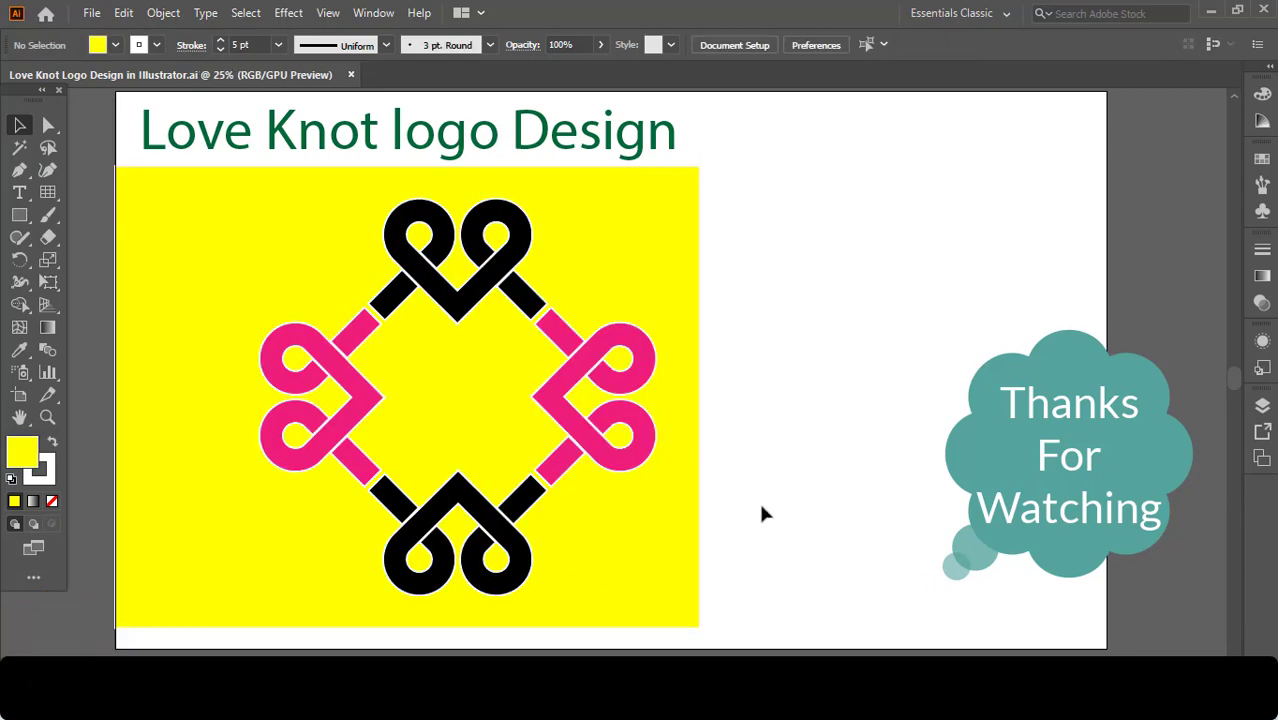
pyautogui.click(430, 280)
pyautogui.click(91, 12)
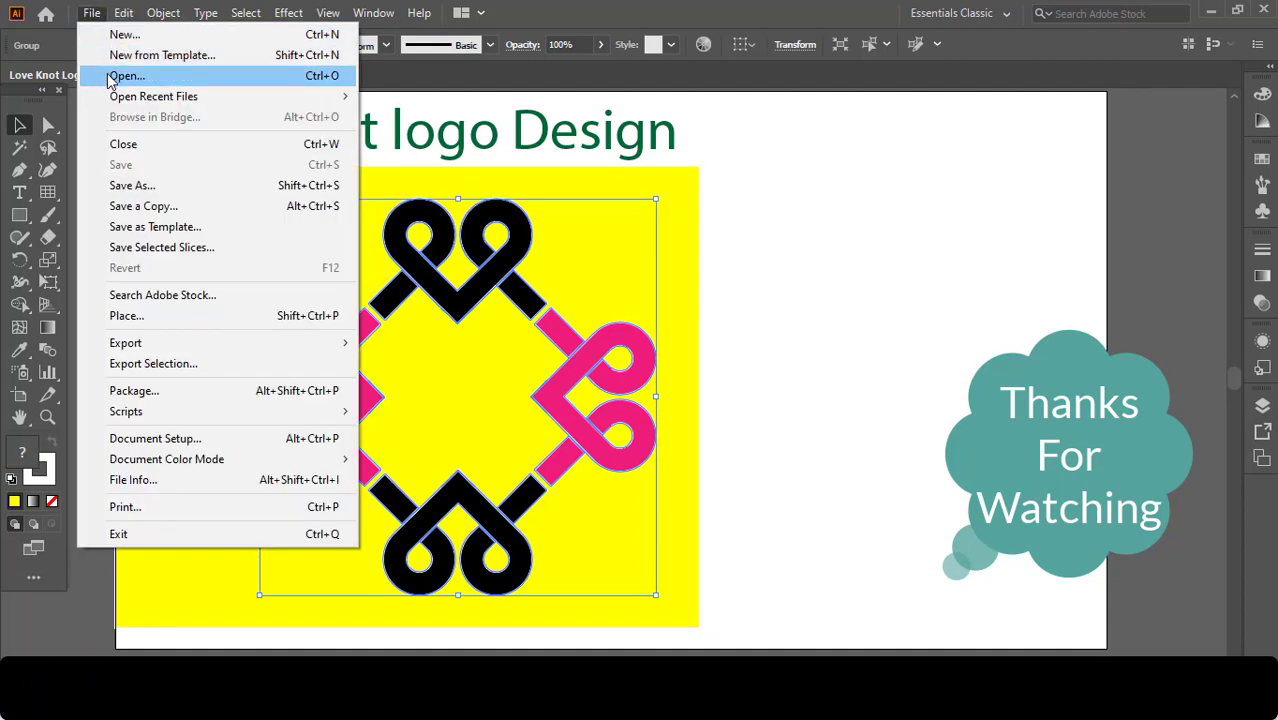